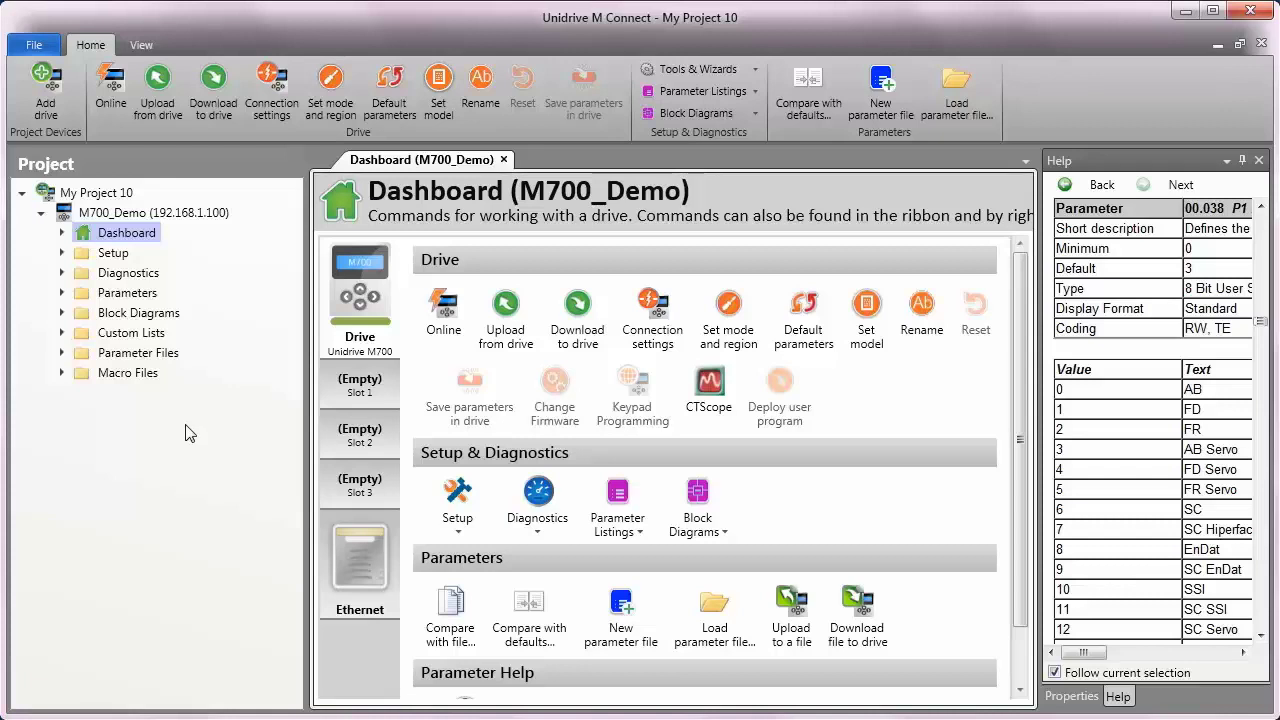
Step: Fit an SI-Universal Encoder module into the empty option slot 3 of M700_Demo
{"action": "left_click", "coordinate": [352, 494]}
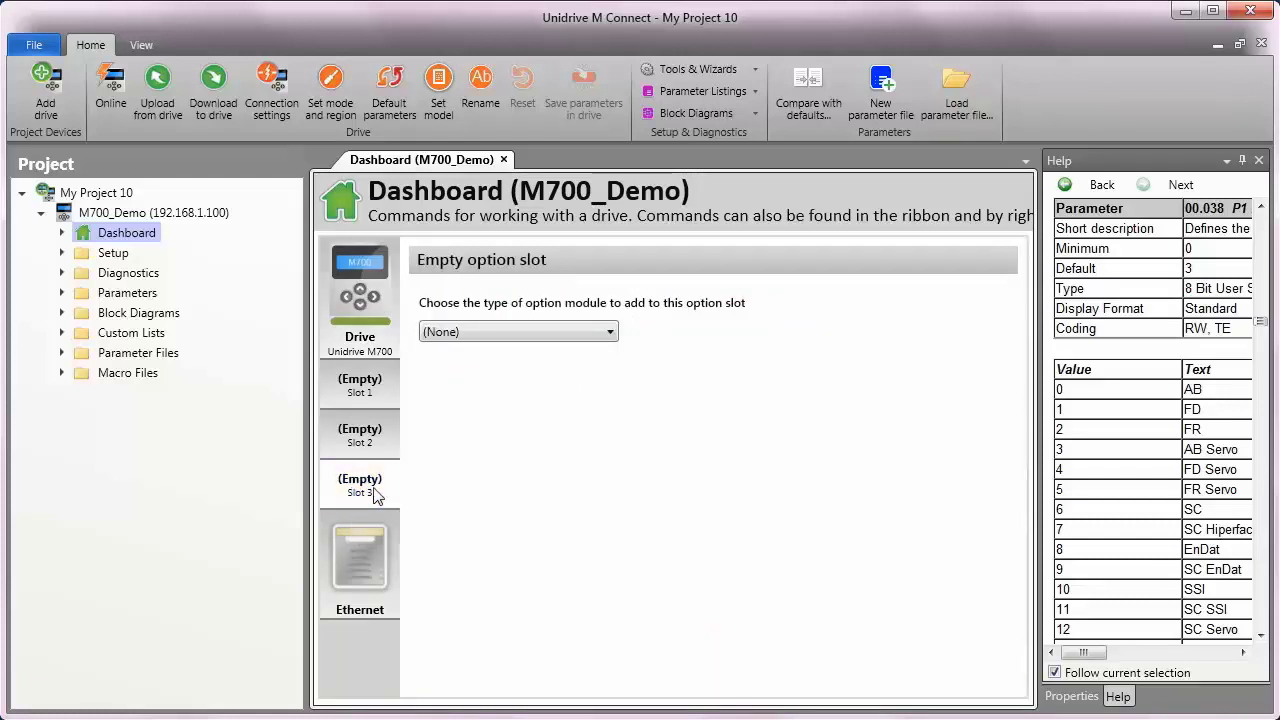
{"action": "left_click", "coordinate": [610, 335]}
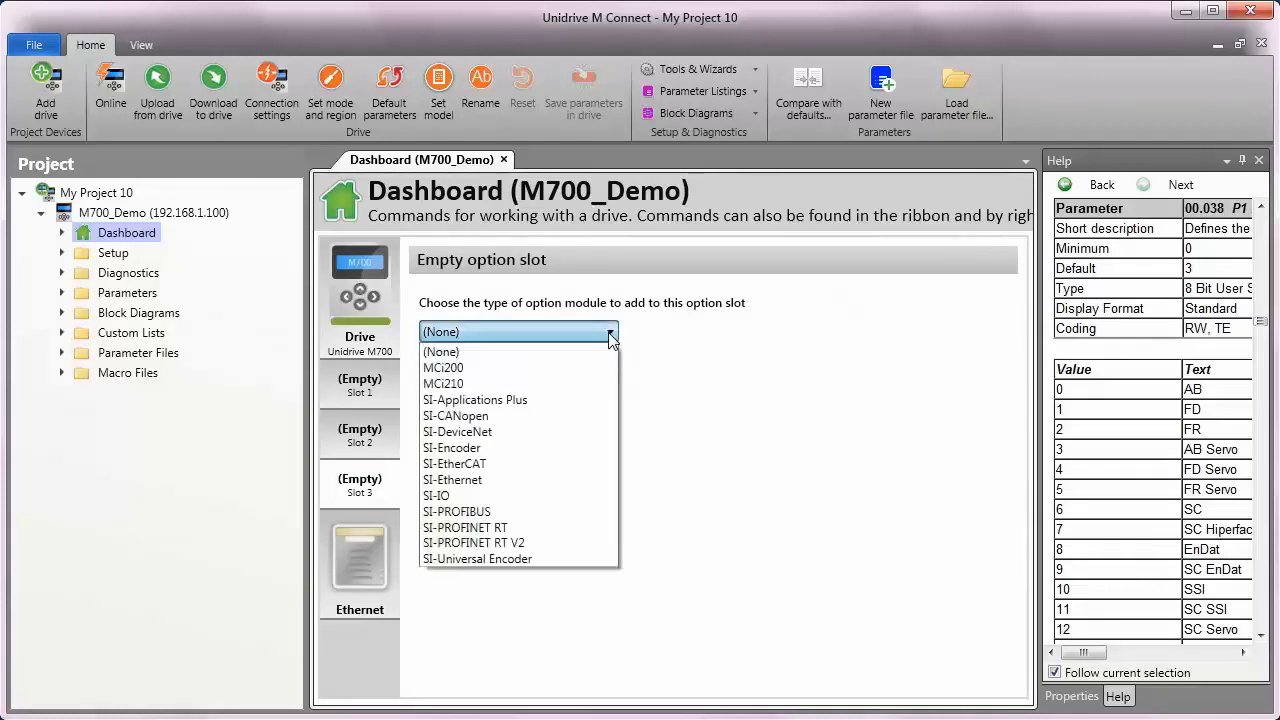
{"action": "left_click", "coordinate": [517, 558]}
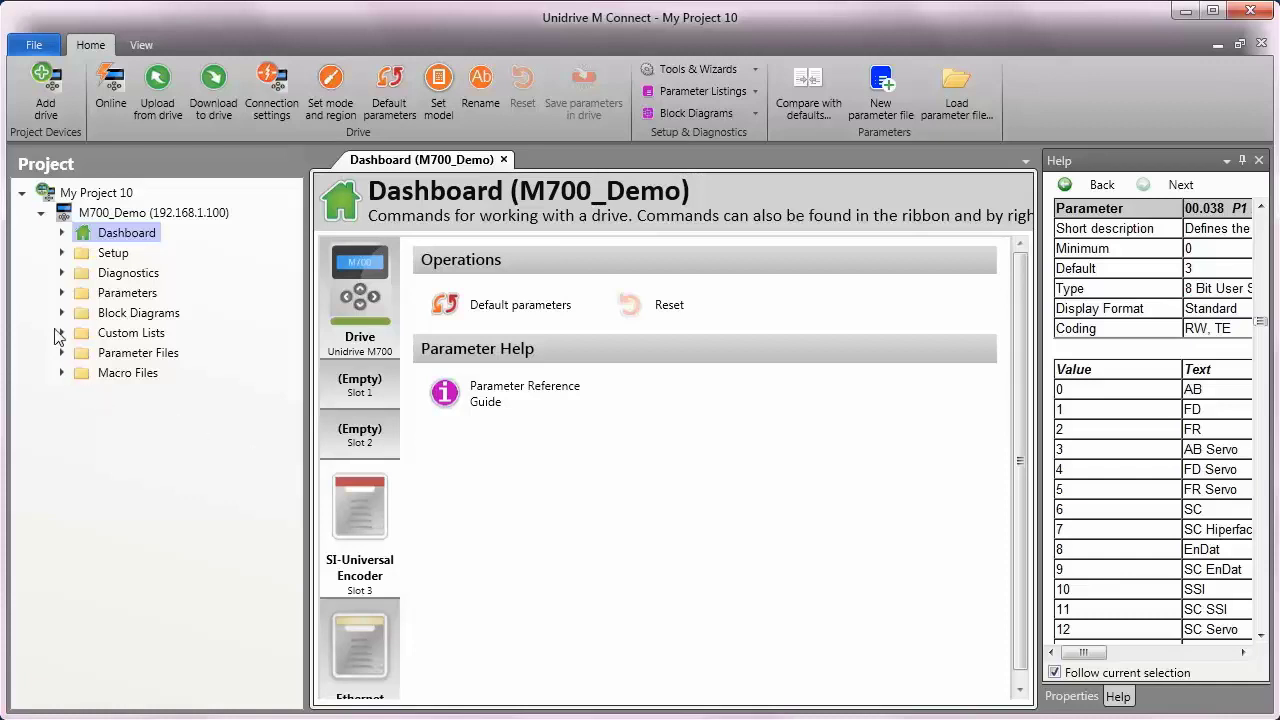
Step: Expand Parameters and open Menu 17 : SI-Universal Encoder P1 Set-up, showing Module ID 106
{"action": "left_click", "coordinate": [61, 293]}
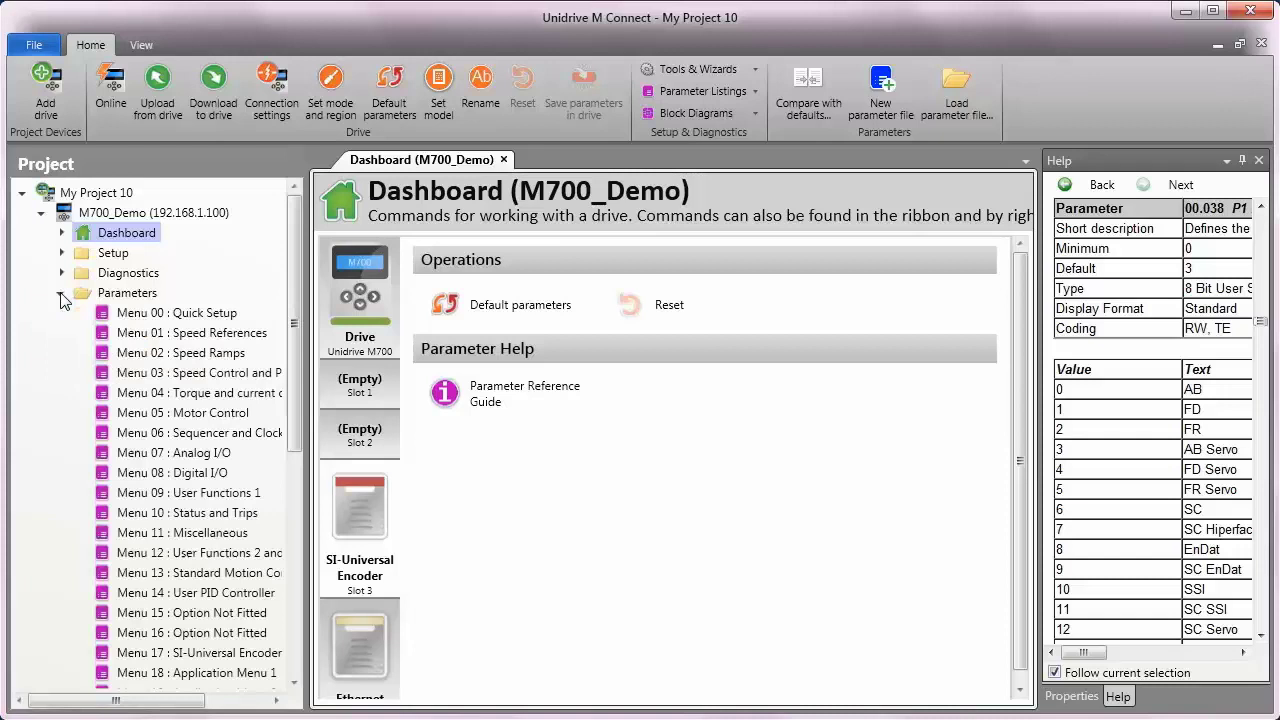
{"action": "left_click", "coordinate": [146, 656]}
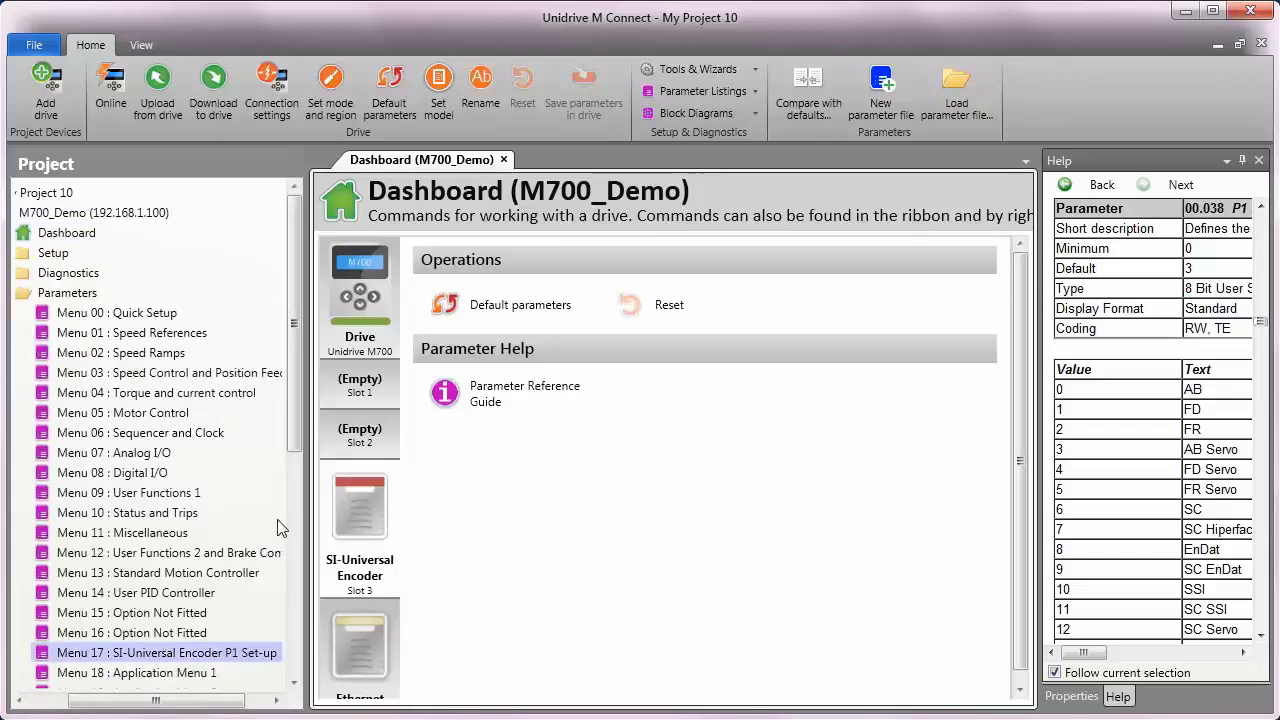
{"action": "left_click_drag", "start_coordinate": [301, 428], "coordinate": [294, 578]}
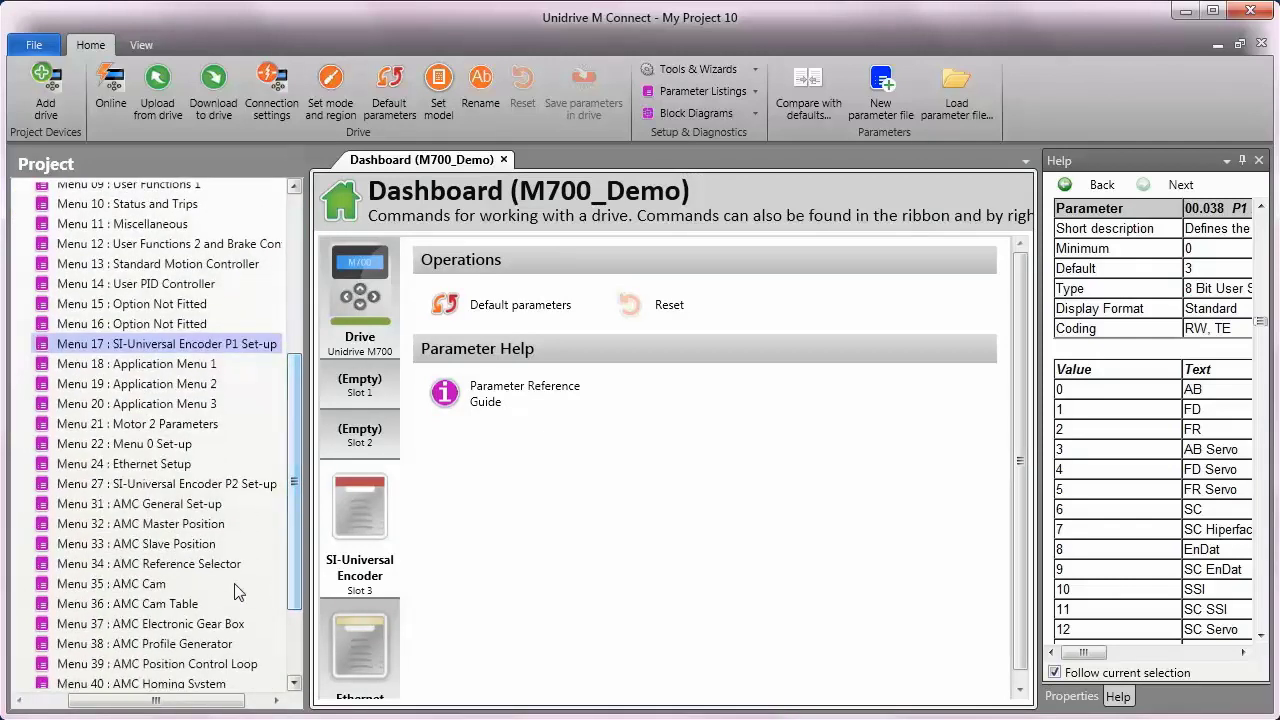
{"action": "left_click", "coordinate": [89, 485]}
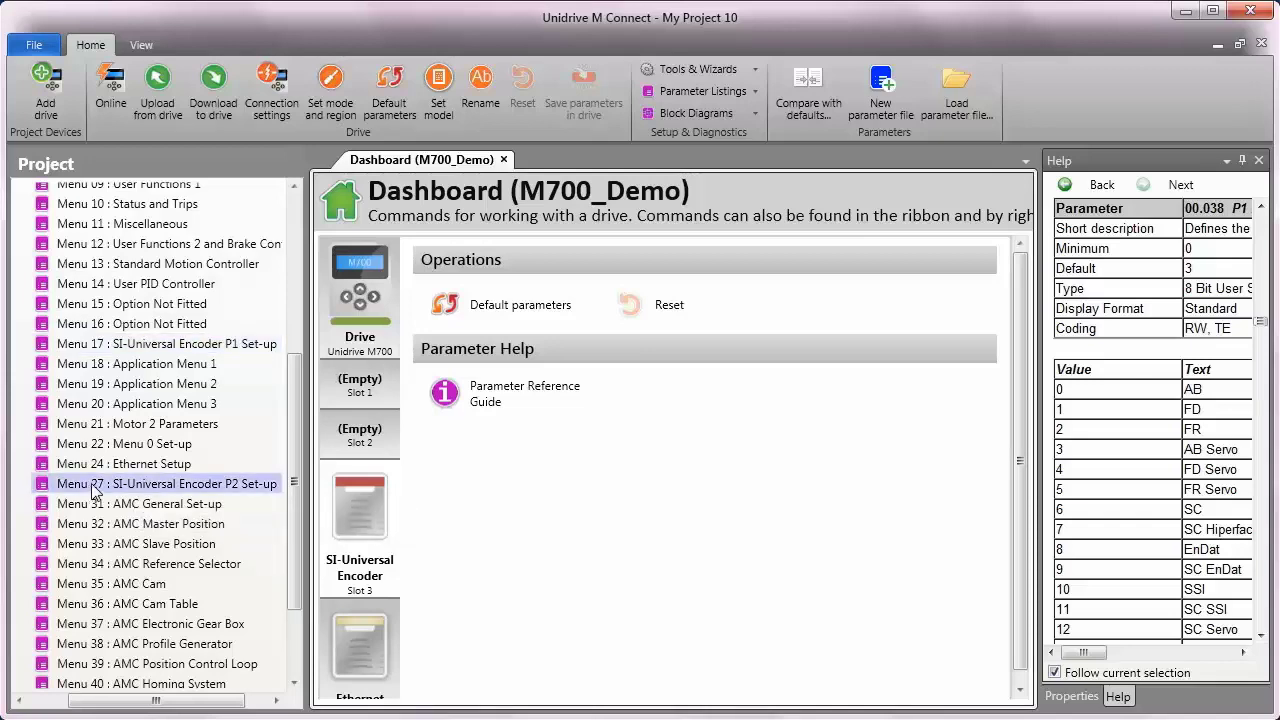
{"action": "left_click", "coordinate": [118, 343]}
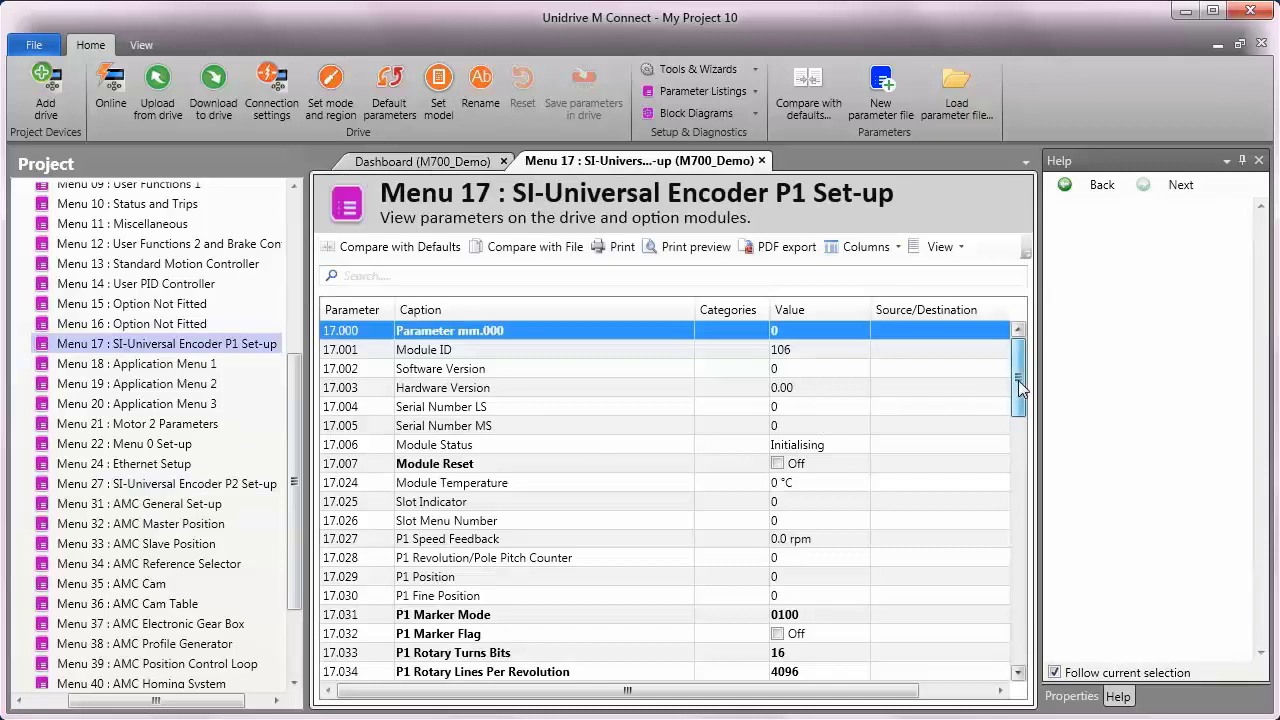
Step: Set P1 Rotary Lines Per Revolution (17.034) to 1024
{"action": "left_click_drag", "start_coordinate": [1019, 386], "coordinate": [1021, 427]}
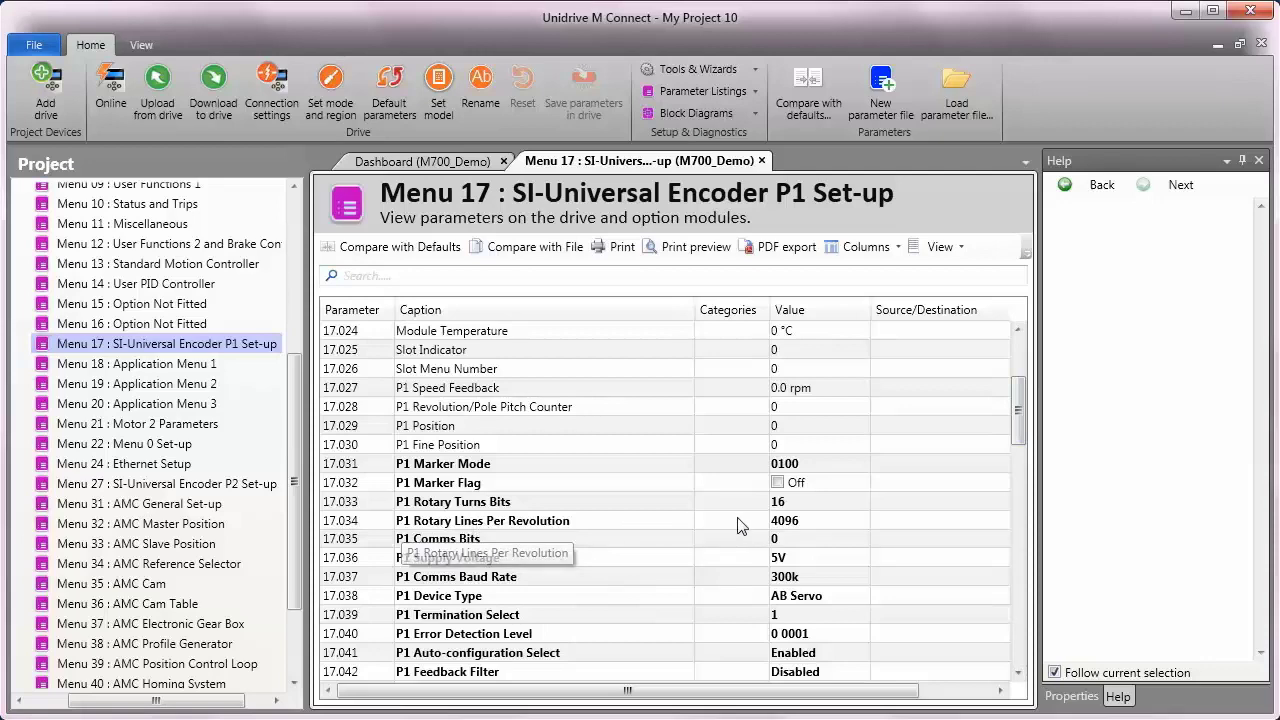
{"action": "left_click", "coordinate": [788, 522]}
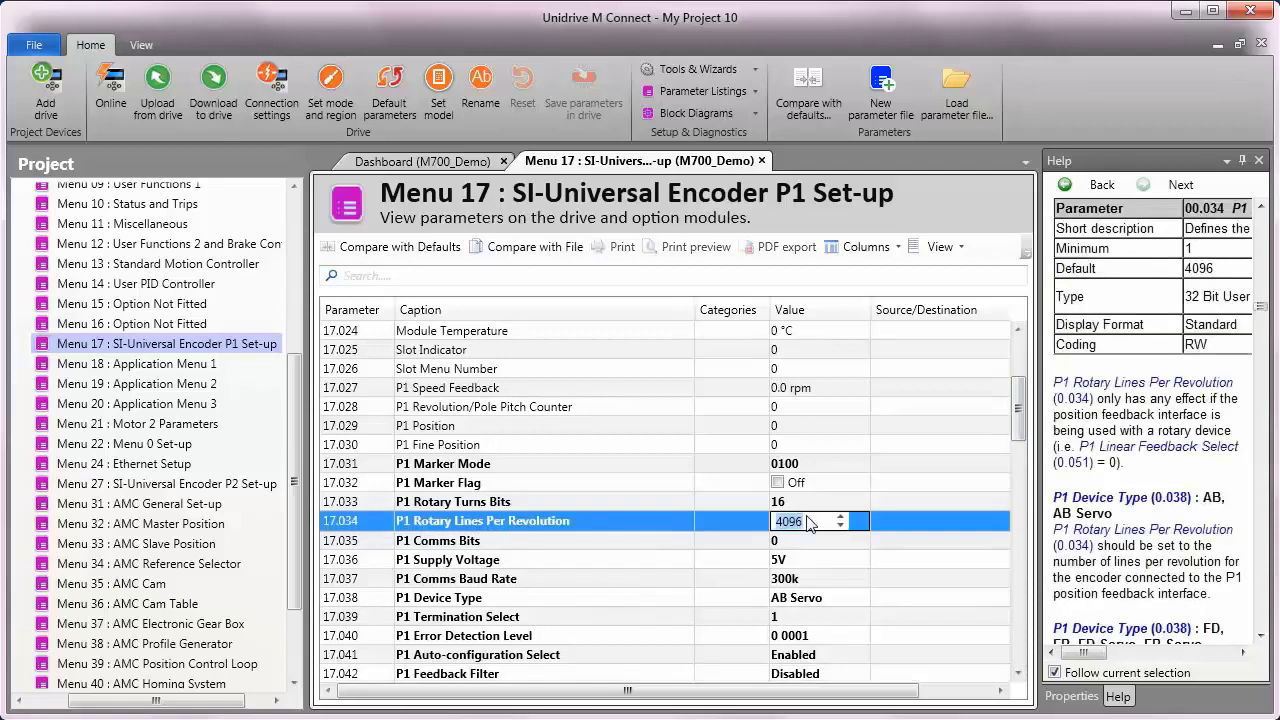
{"action": "type", "text": "1024"}
{"action": "key", "text": "Return"}
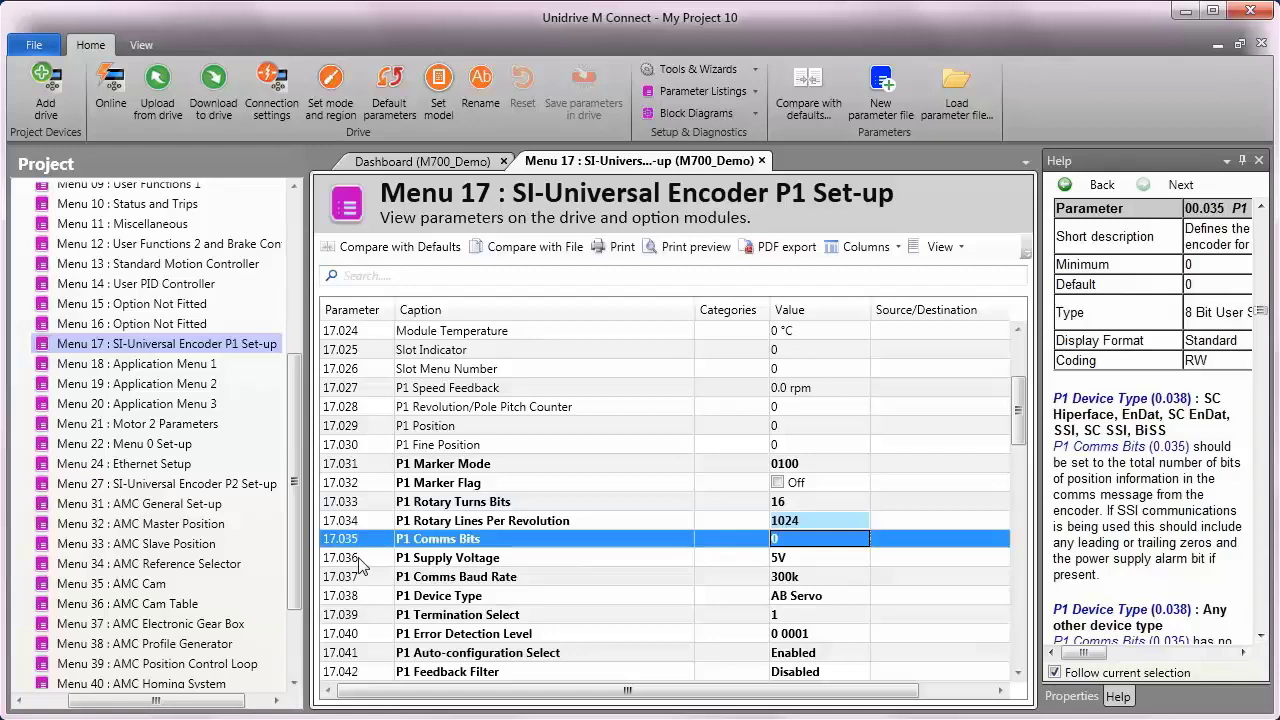
Step: Set P1 Device Type (17.038) to AB
{"action": "left_click", "coordinate": [490, 560]}
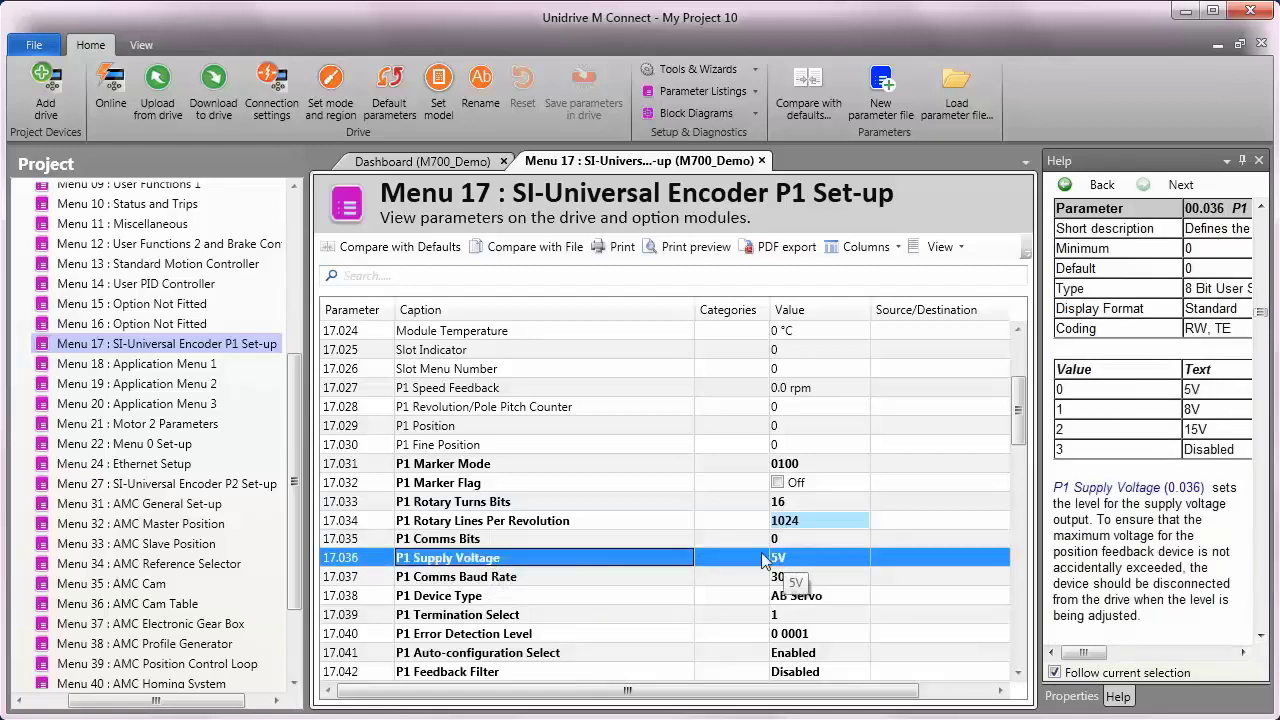
{"action": "left_click", "coordinate": [341, 595]}
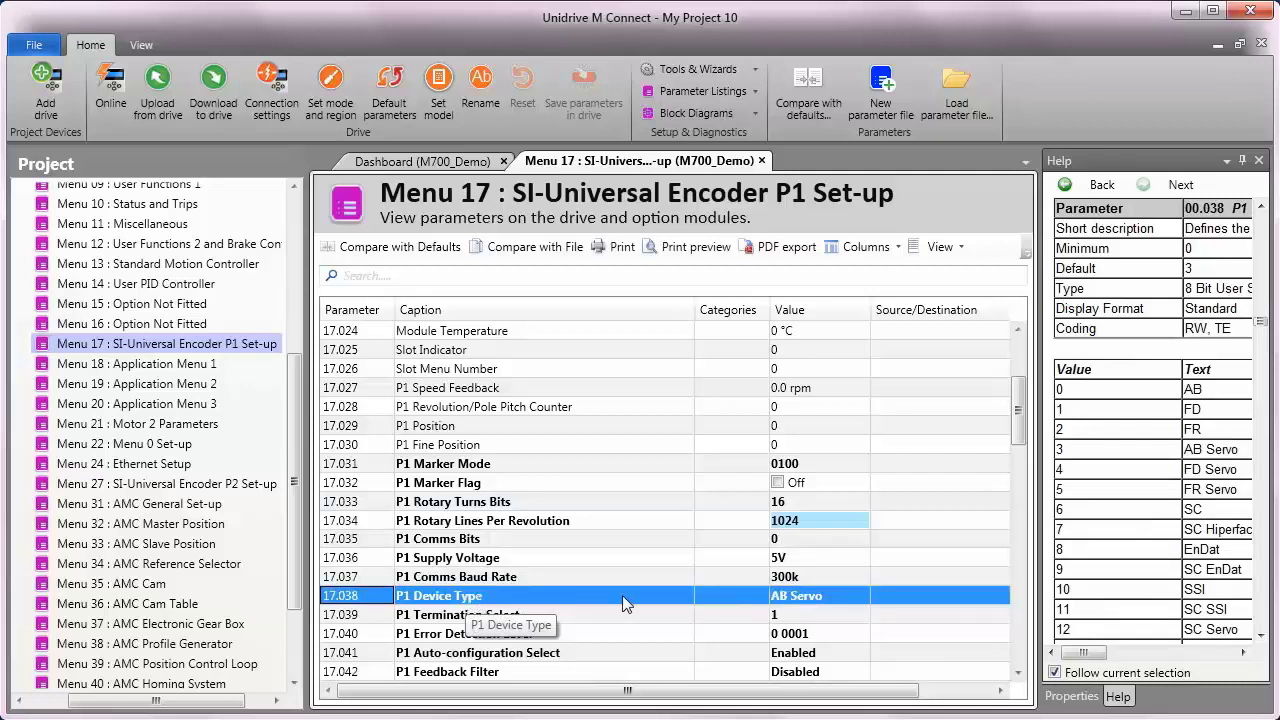
{"action": "left_click", "coordinate": [784, 598]}
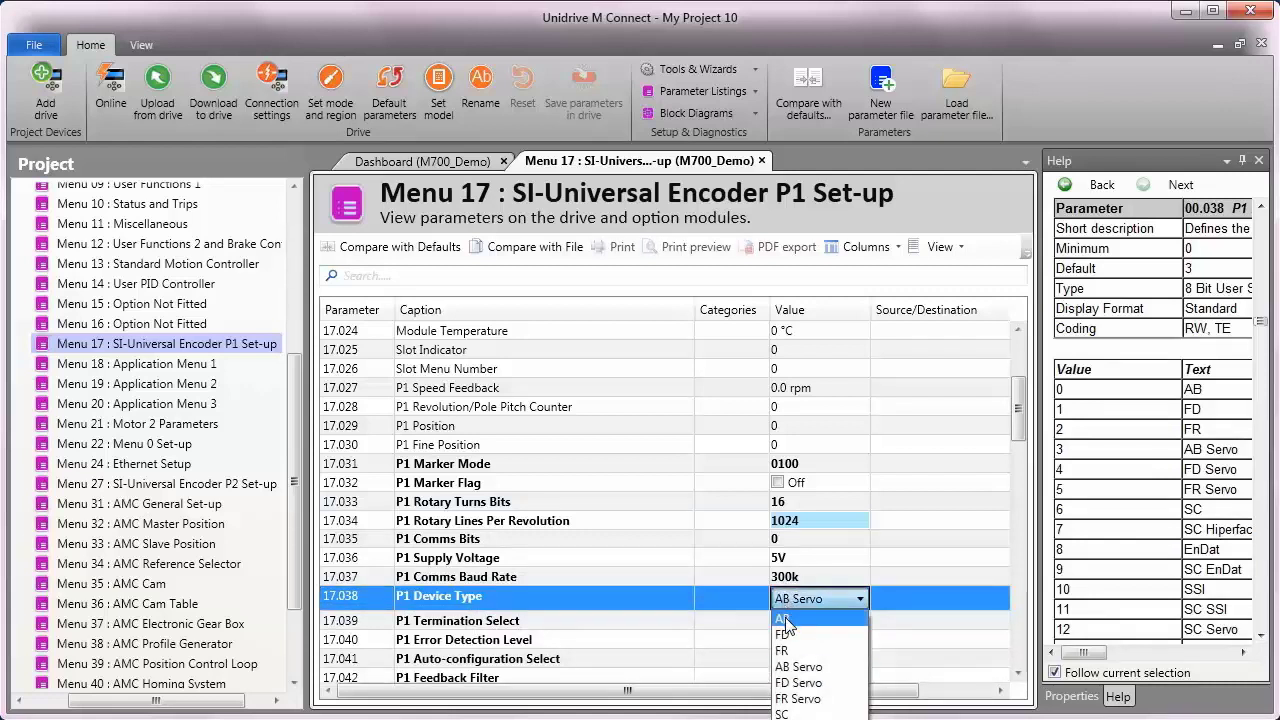
{"action": "left_click", "coordinate": [787, 620]}
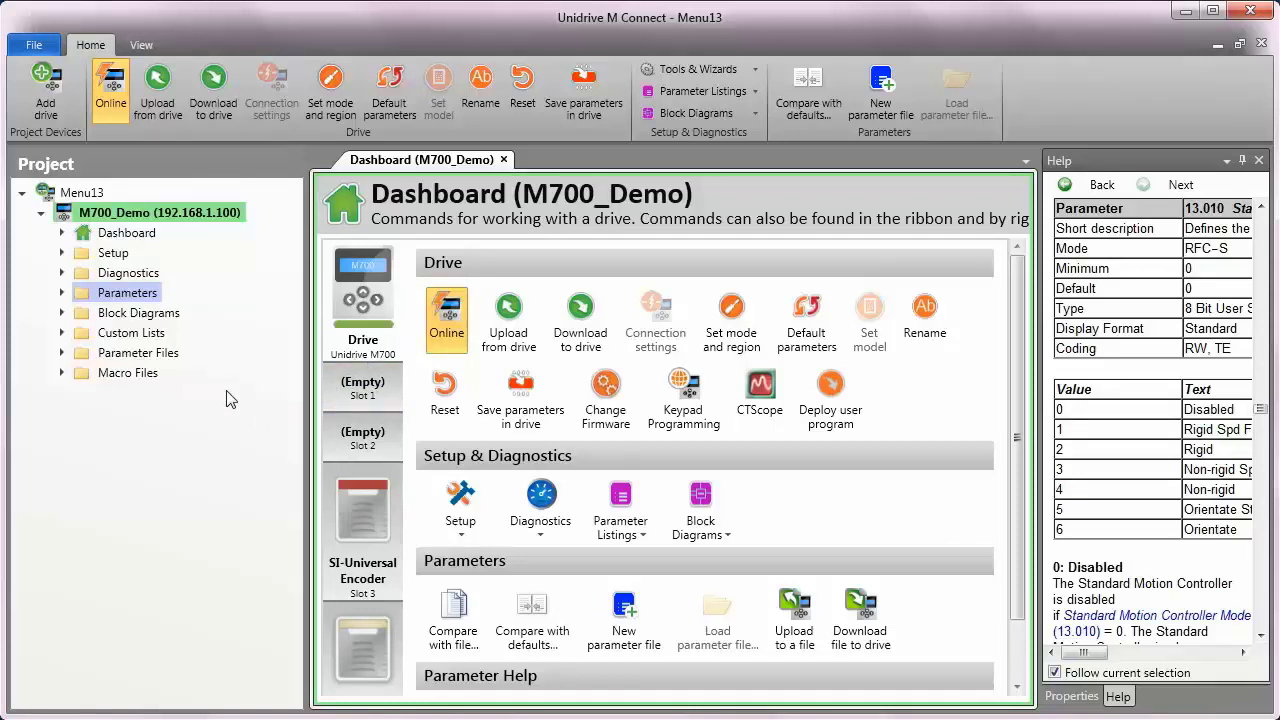
Step: Expand the M700_Demo Parameters folder to list menus from Menu 00 : Quick Setup
{"action": "left_click", "coordinate": [60, 295]}
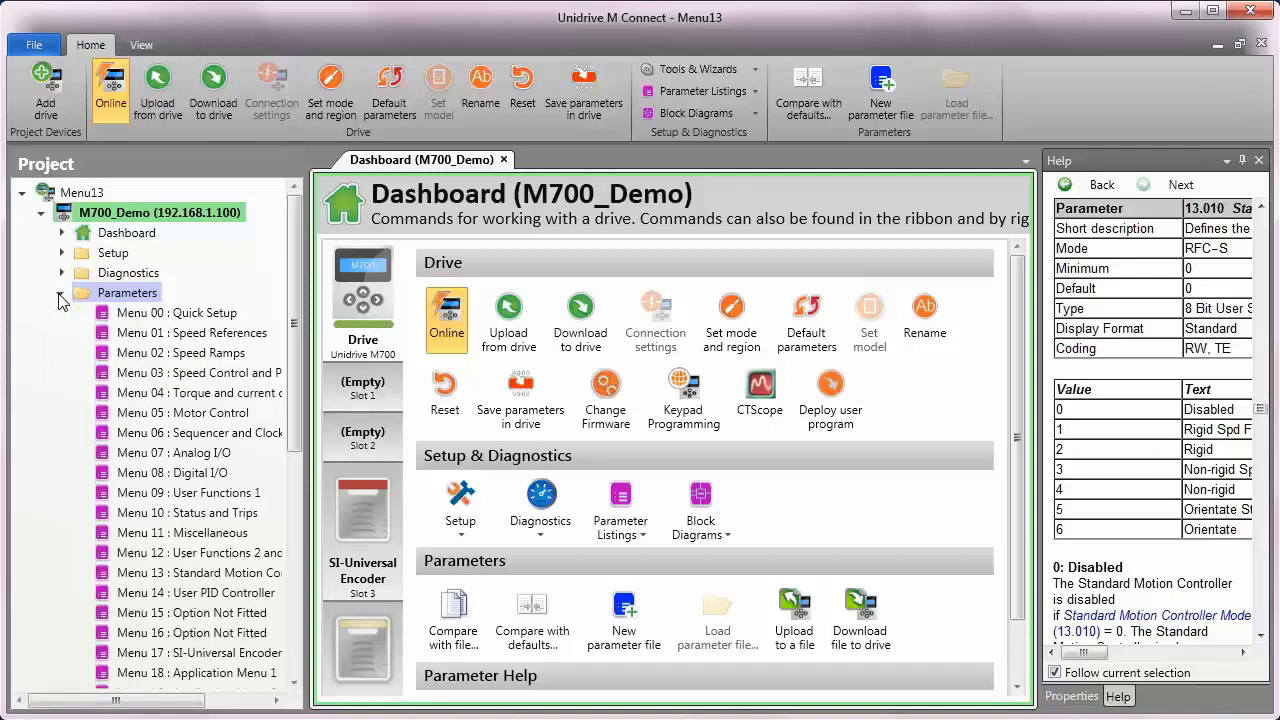
Step: Open Menu 13 : Standard Motion Controller from the Project tree
{"action": "double_click", "coordinate": [180, 573]}
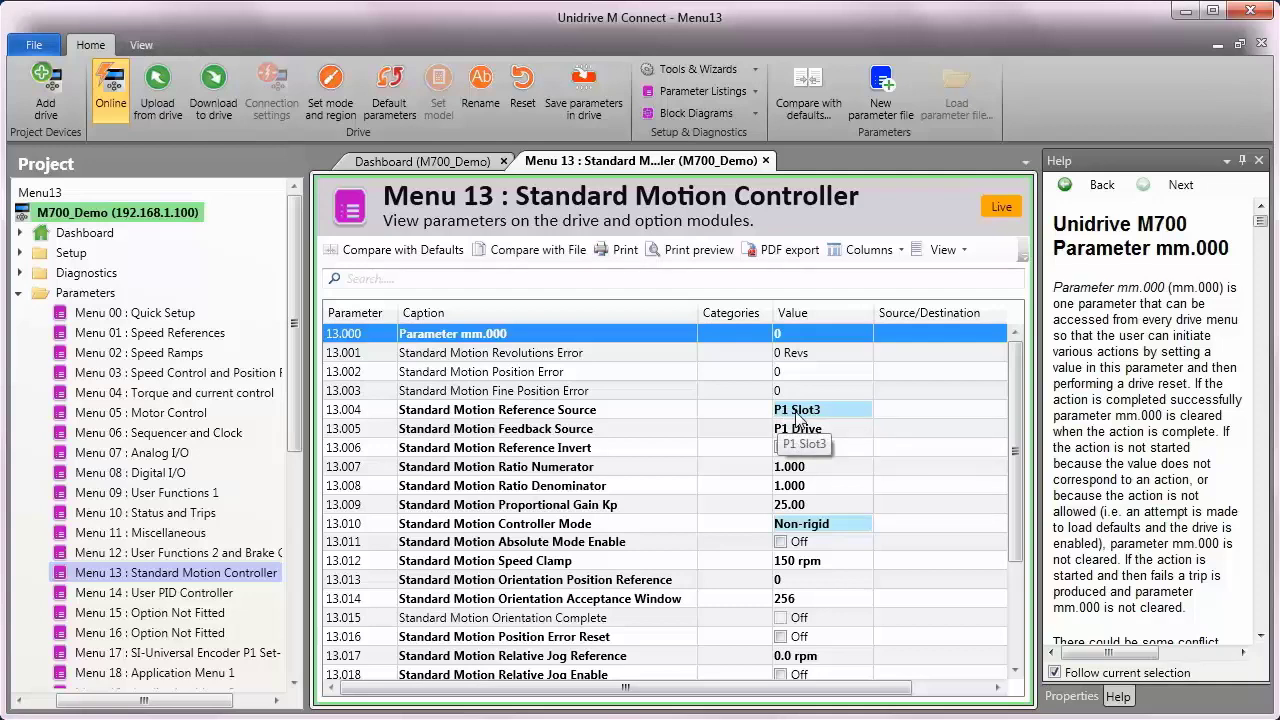
Step: Choose P1 Slot3 as the 13.004 Standard Motion Reference Source
{"action": "left_click", "coordinate": [797, 412]}
{"action": "left_click", "coordinate": [800, 412]}
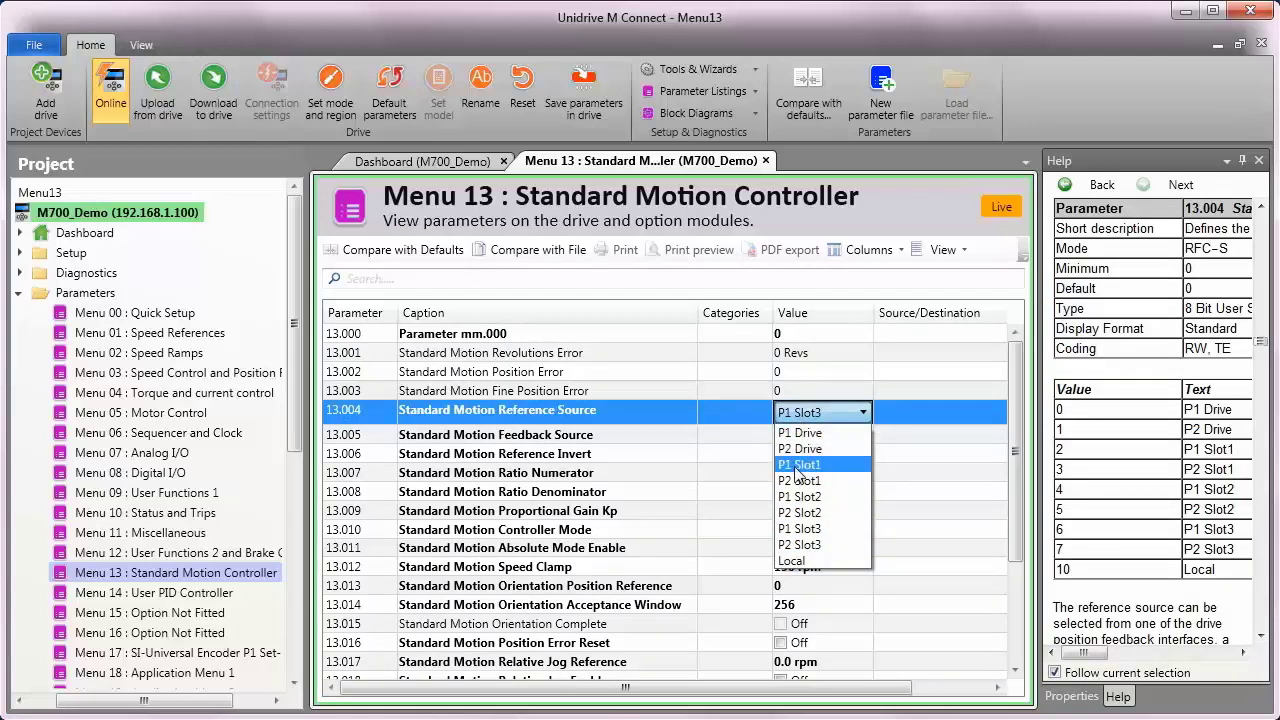
{"action": "left_click", "coordinate": [800, 528]}
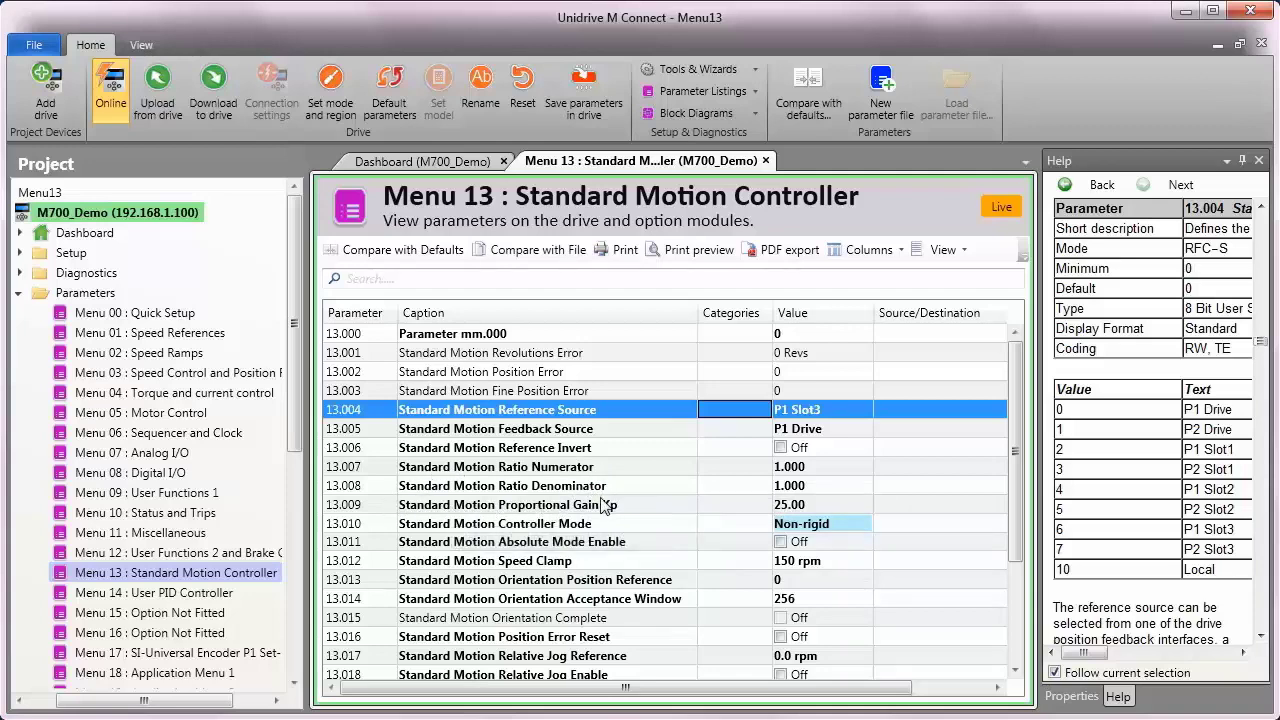
Step: Keep Standard Motion Controller Mode 13.010 at Non-rigid and commit the value
{"action": "left_click", "coordinate": [421, 528]}
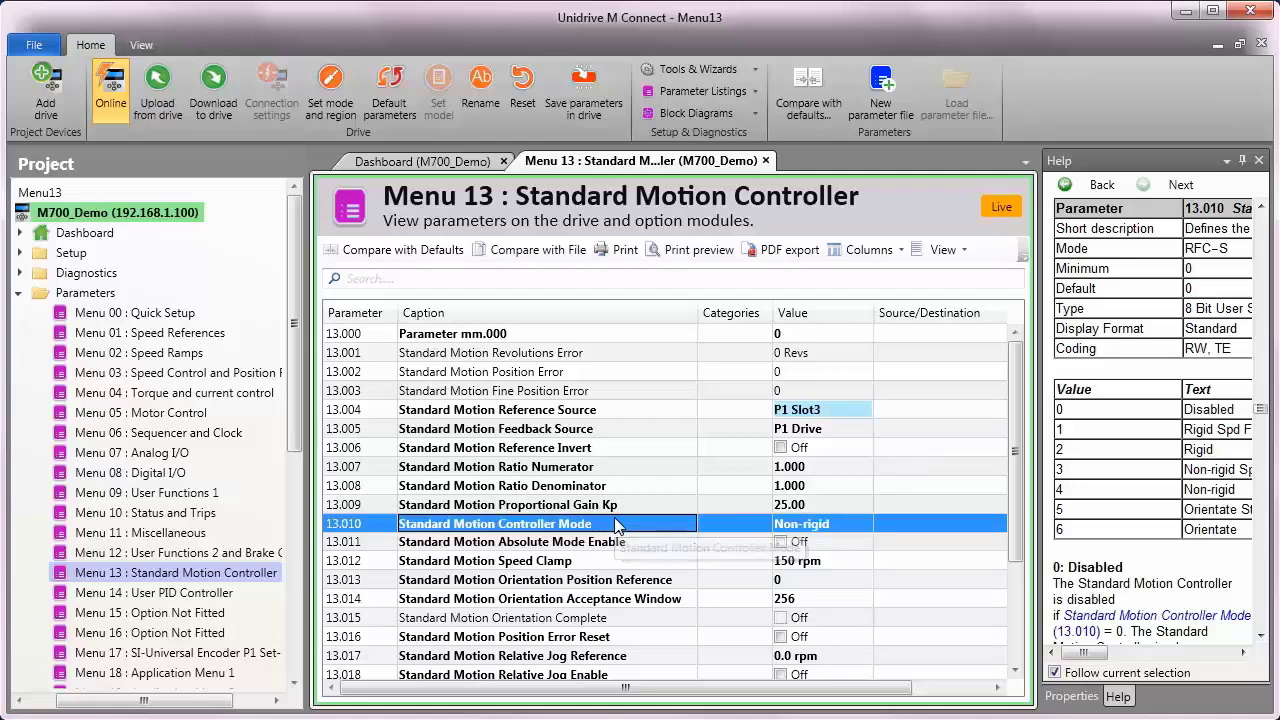
{"action": "left_click", "coordinate": [792, 527]}
{"action": "left_click", "coordinate": [790, 528]}
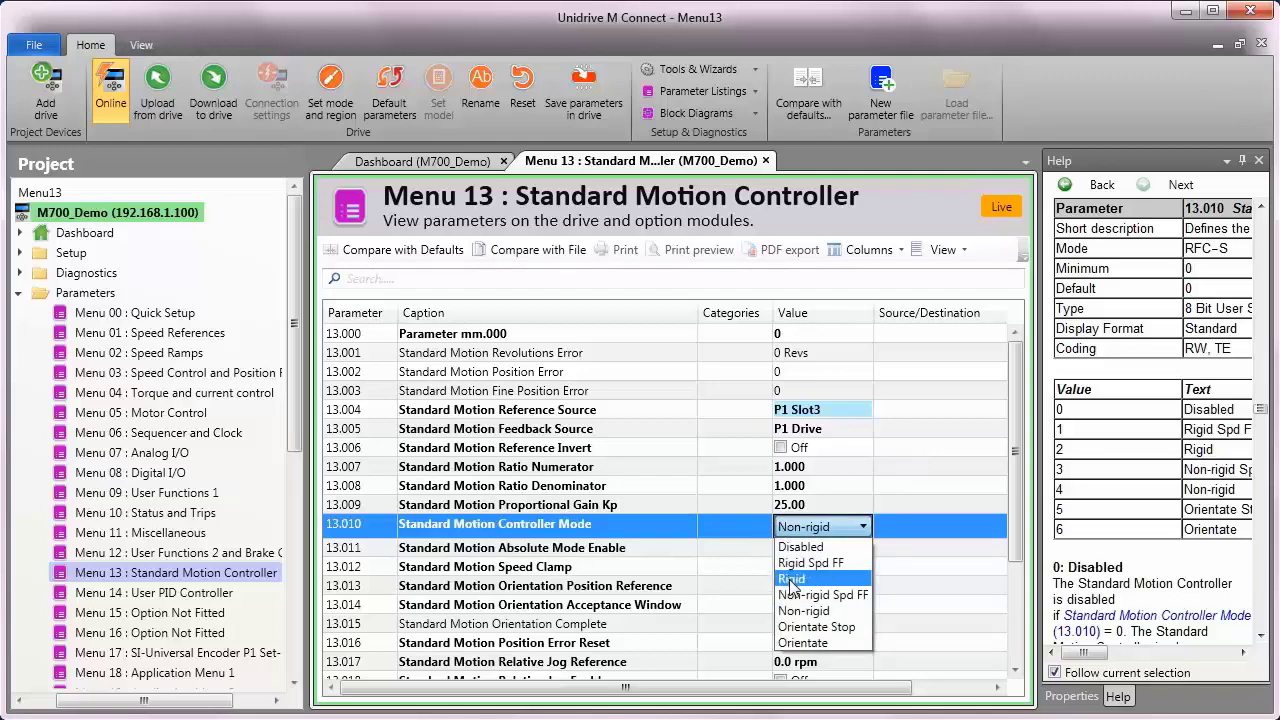
{"action": "left_click", "coordinate": [797, 610]}
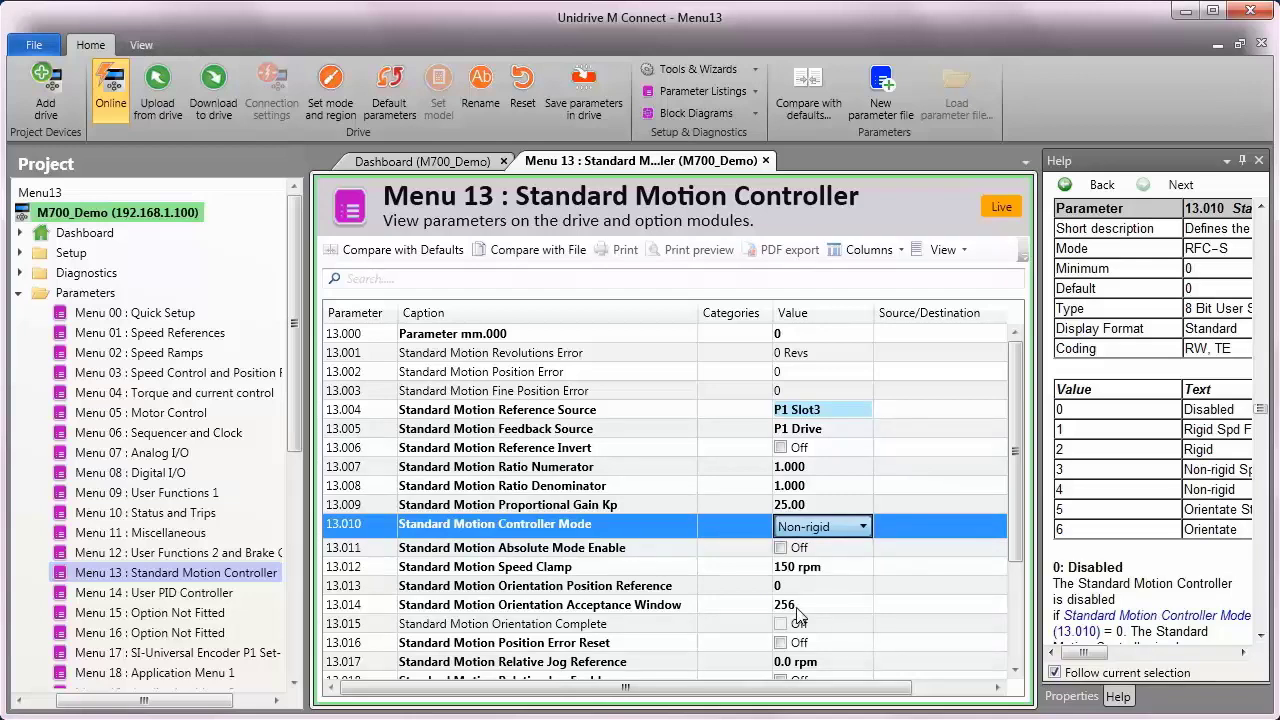
{"action": "left_click", "coordinate": [764, 547]}
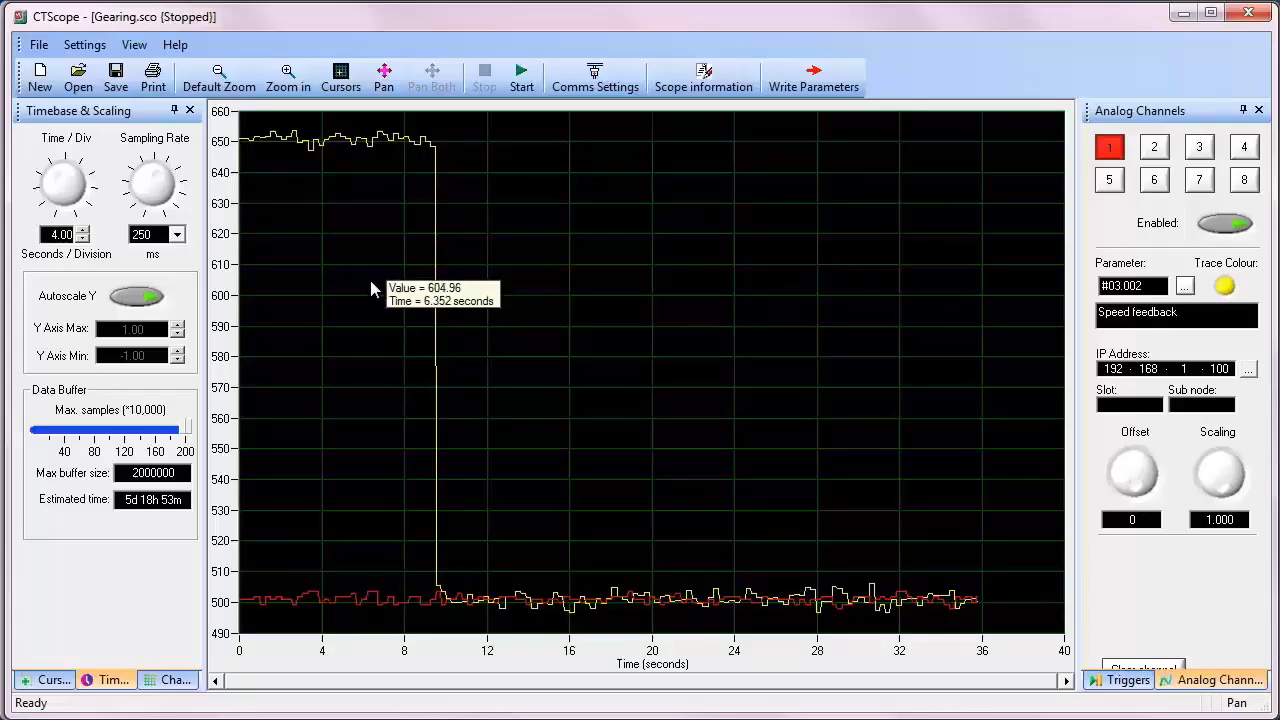
Step: Record a roughly 24-second CTScope capture, then stop it
{"action": "left_click", "coordinate": [521, 78]}
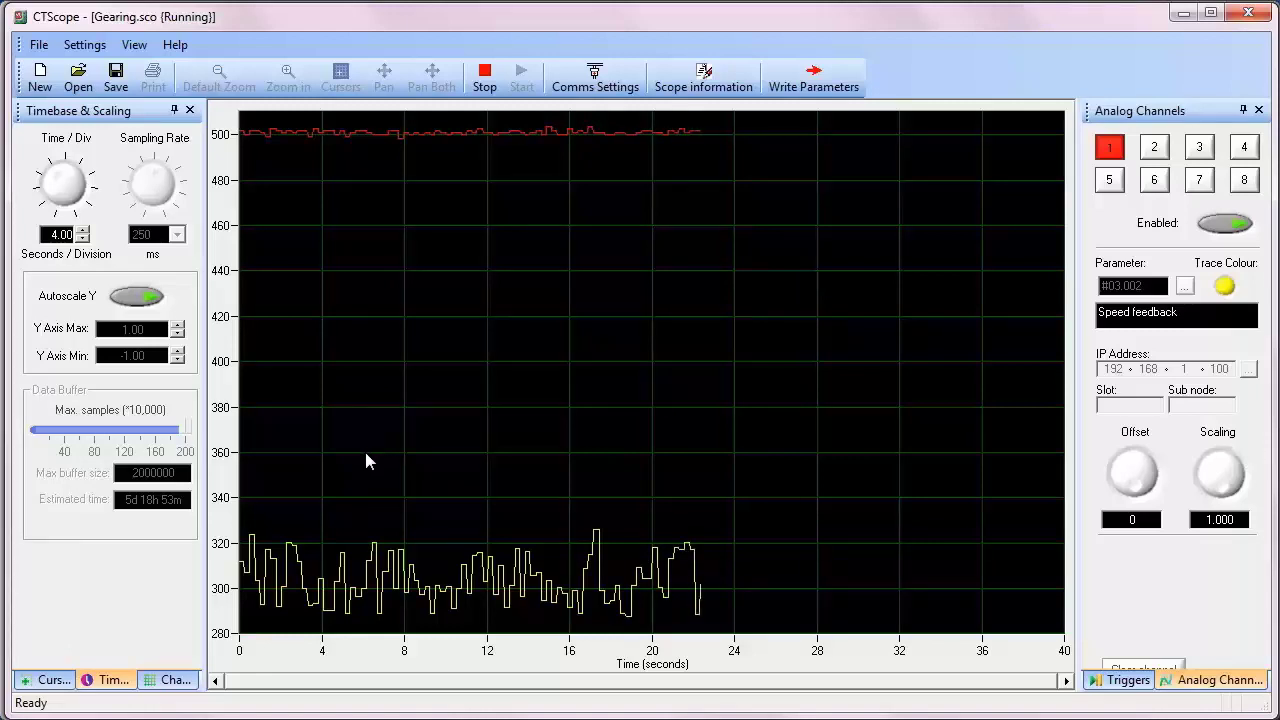
{"action": "left_click", "coordinate": [486, 80]}
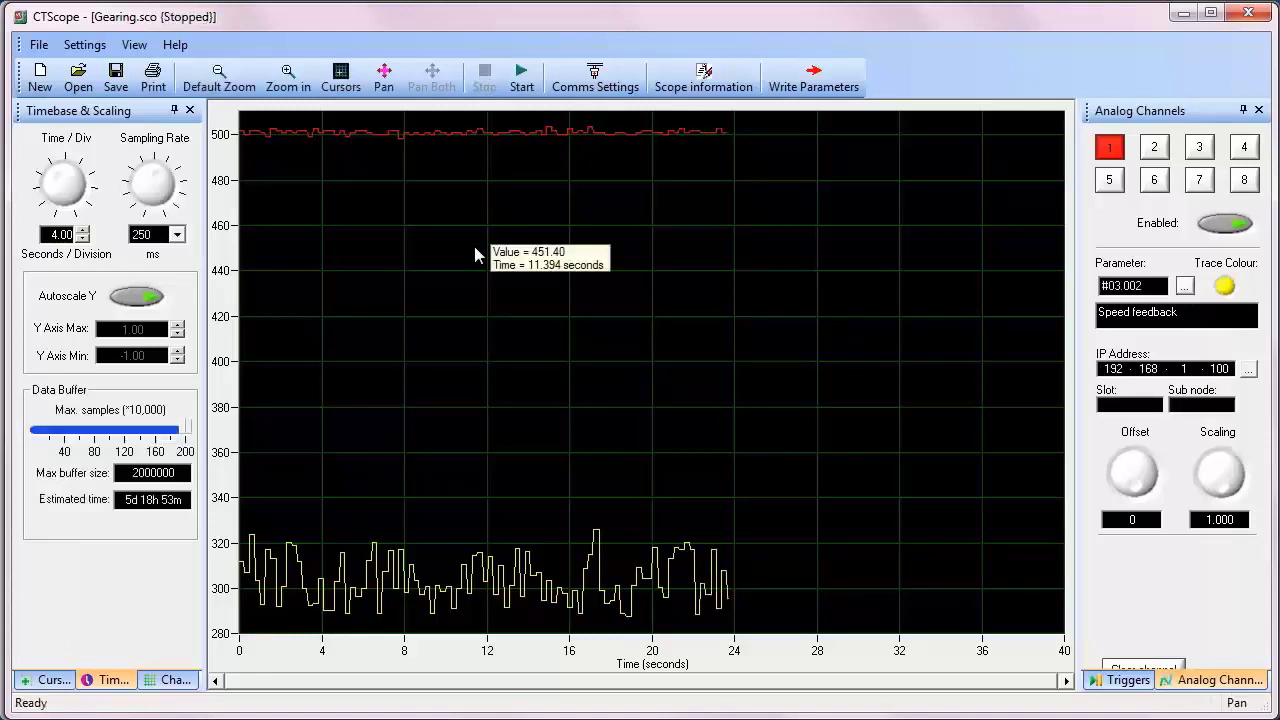
{"action": "mouse_move", "coordinate": [478, 230]}
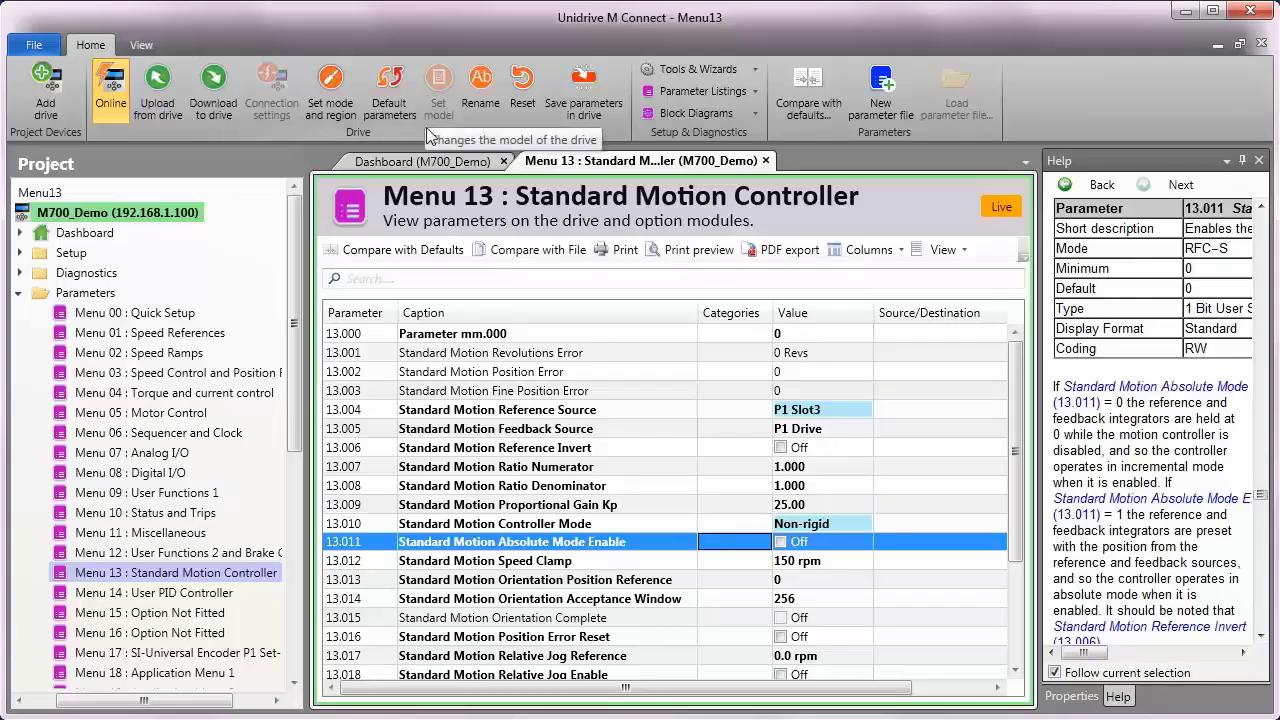
Step: Change Controller Mode 13.010 from Non-rigid to Rigid and confirm it
{"action": "left_click", "coordinate": [785, 526]}
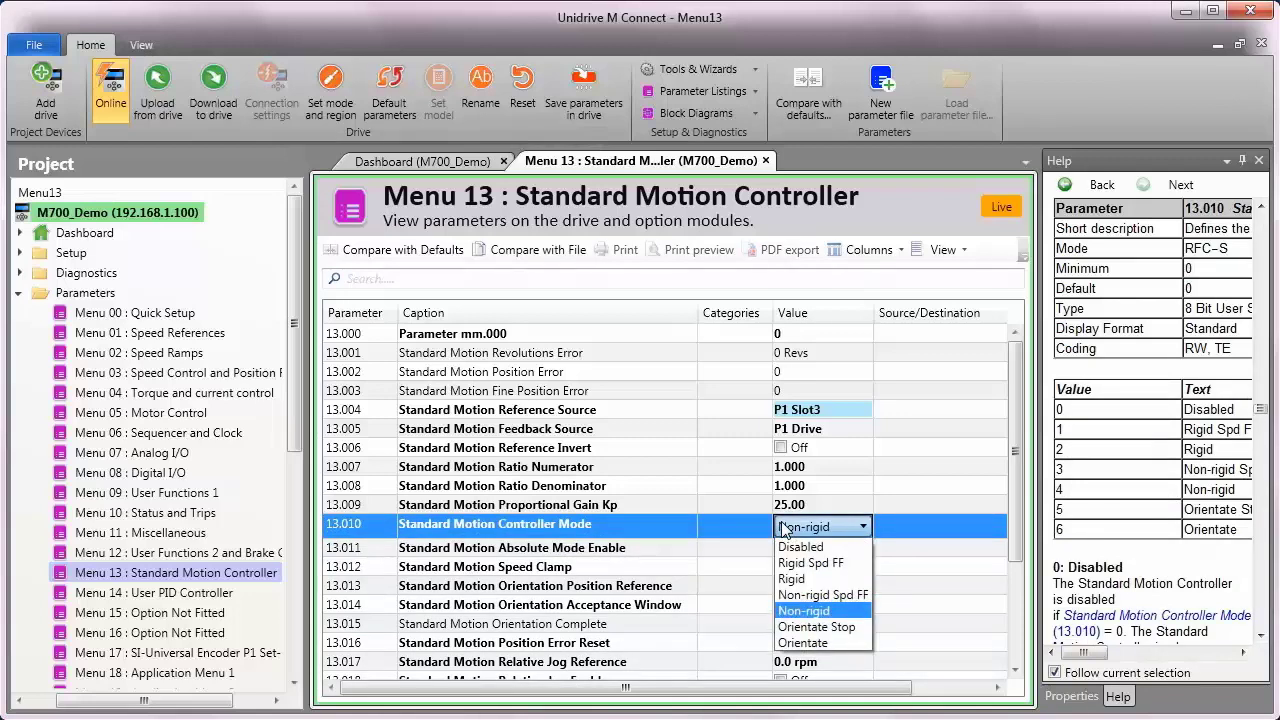
{"action": "left_click", "coordinate": [790, 579]}
{"action": "left_click", "coordinate": [733, 536]}
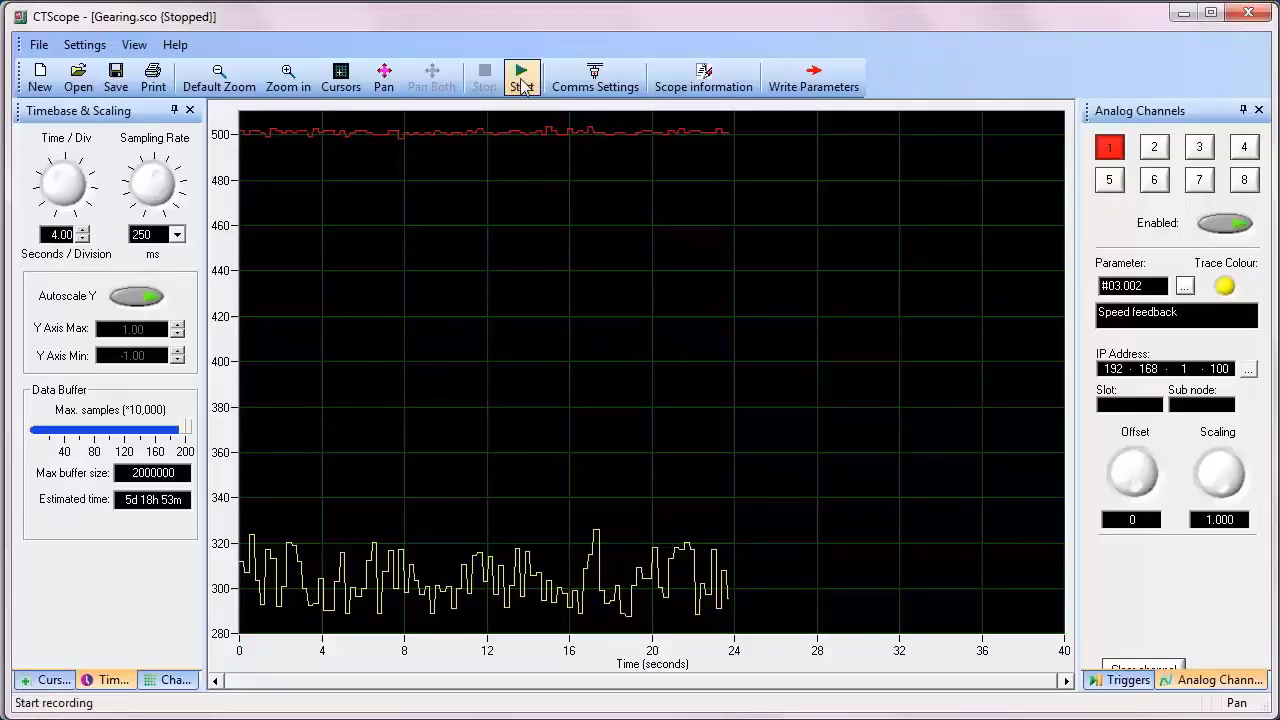
Step: Record a roughly 17-second CTScope capture in Rigid mode, then stop it
{"action": "left_click", "coordinate": [522, 86]}
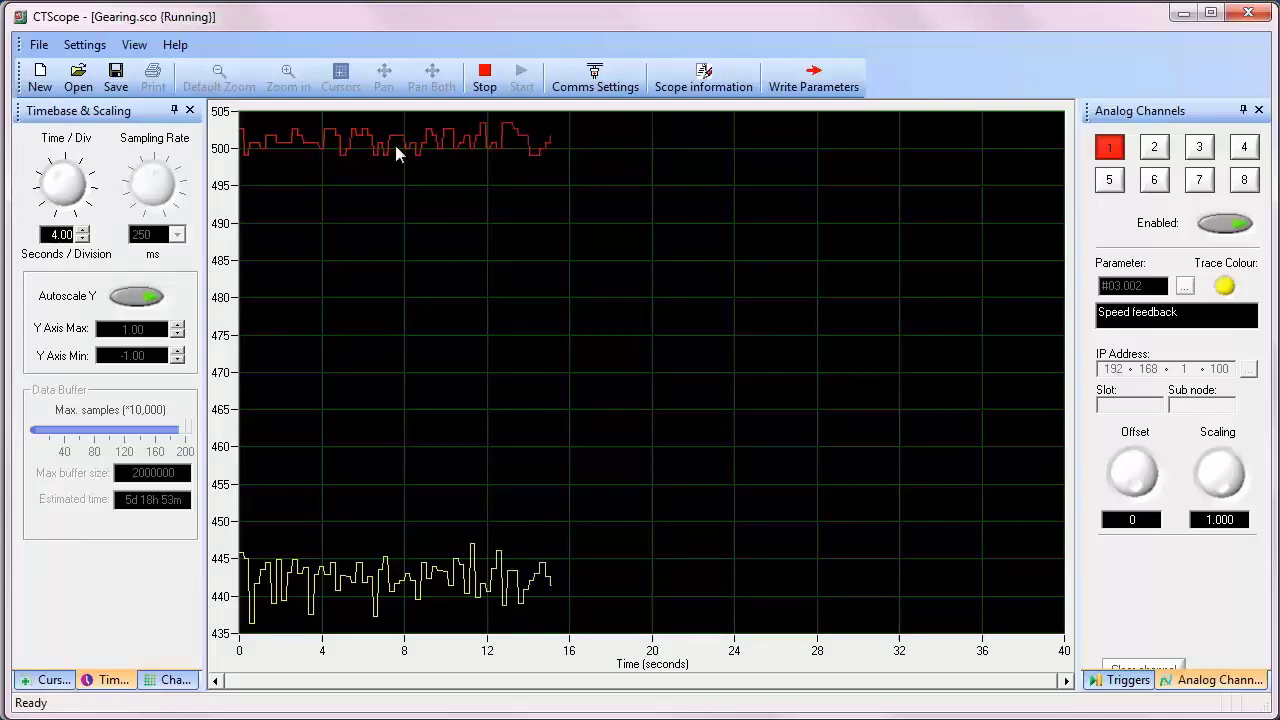
{"action": "left_click", "coordinate": [485, 78]}
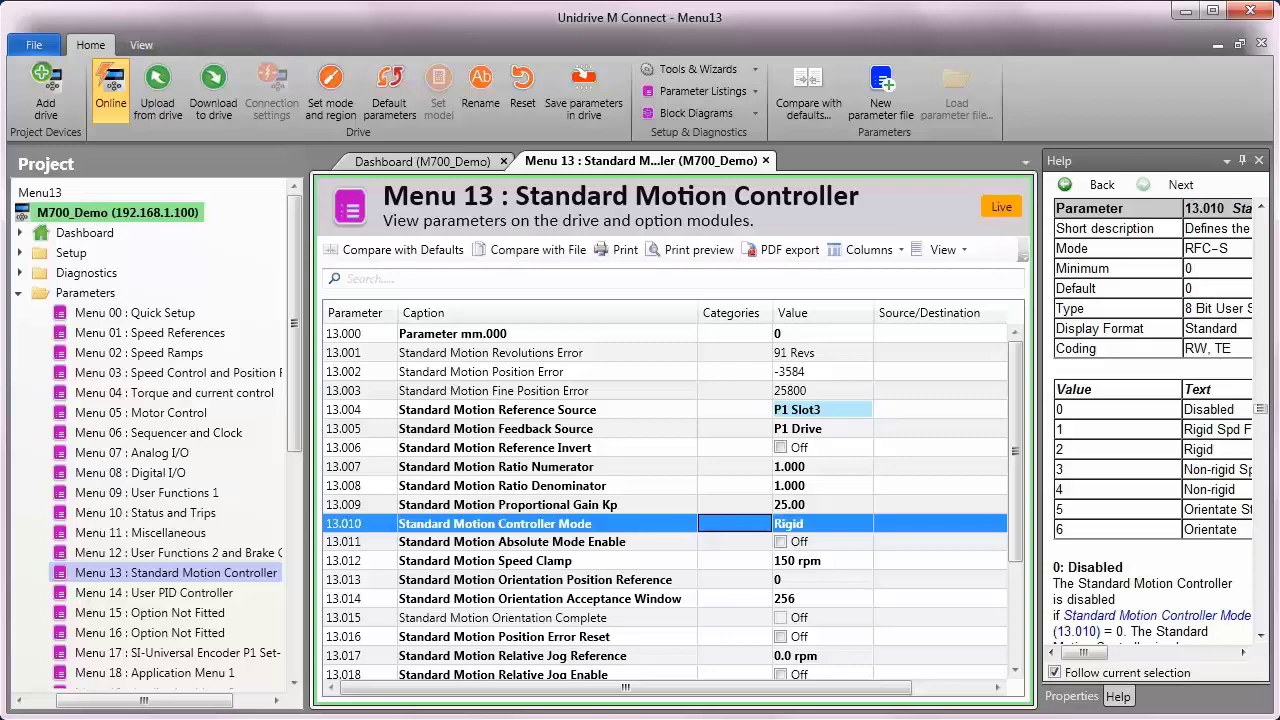
Step: Change Controller Mode 13.010 from Rigid to Non-rigid Spd FF
{"action": "left_click", "coordinate": [792, 532]}
{"action": "left_click", "coordinate": [791, 531]}
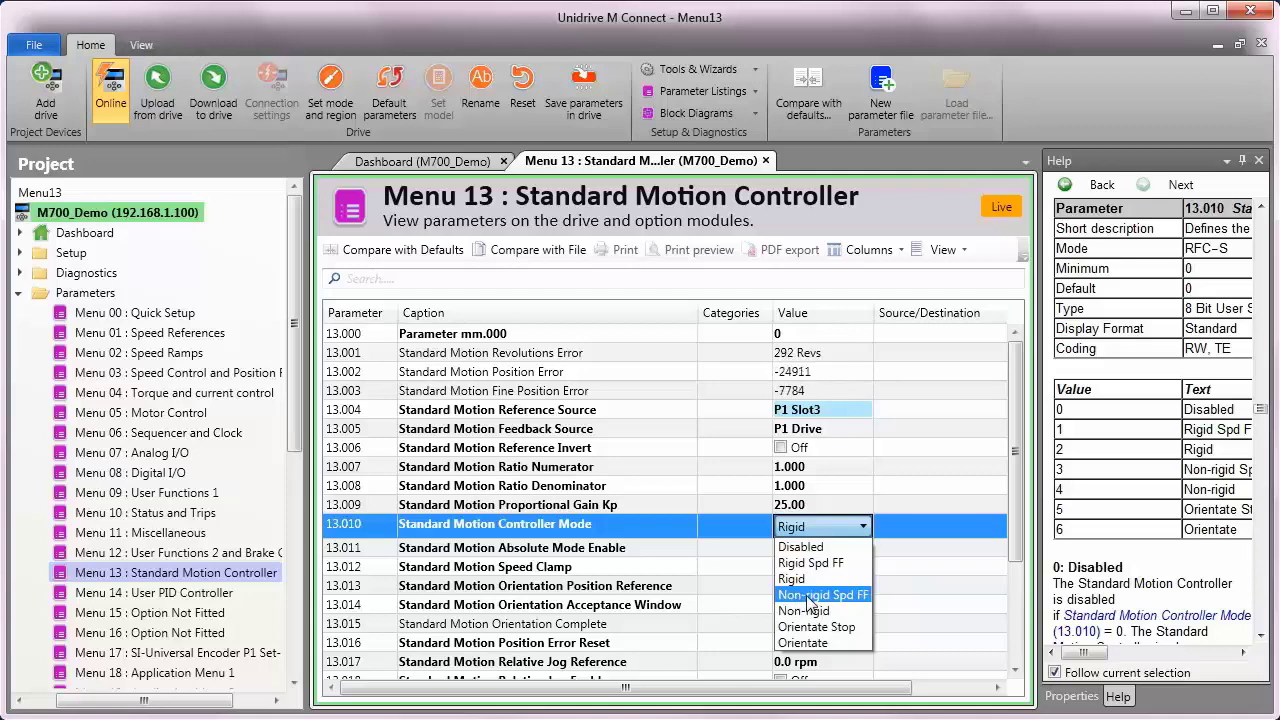
{"action": "left_click", "coordinate": [810, 597]}
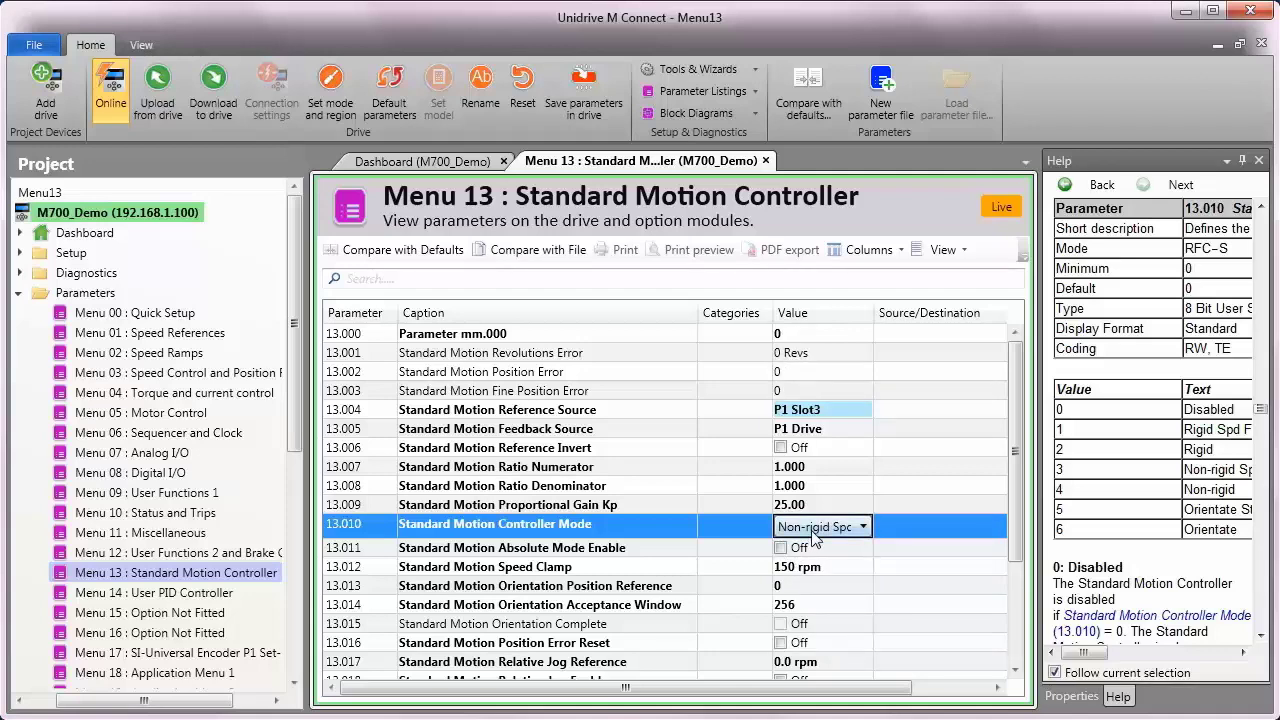
{"action": "left_click", "coordinate": [755, 530]}
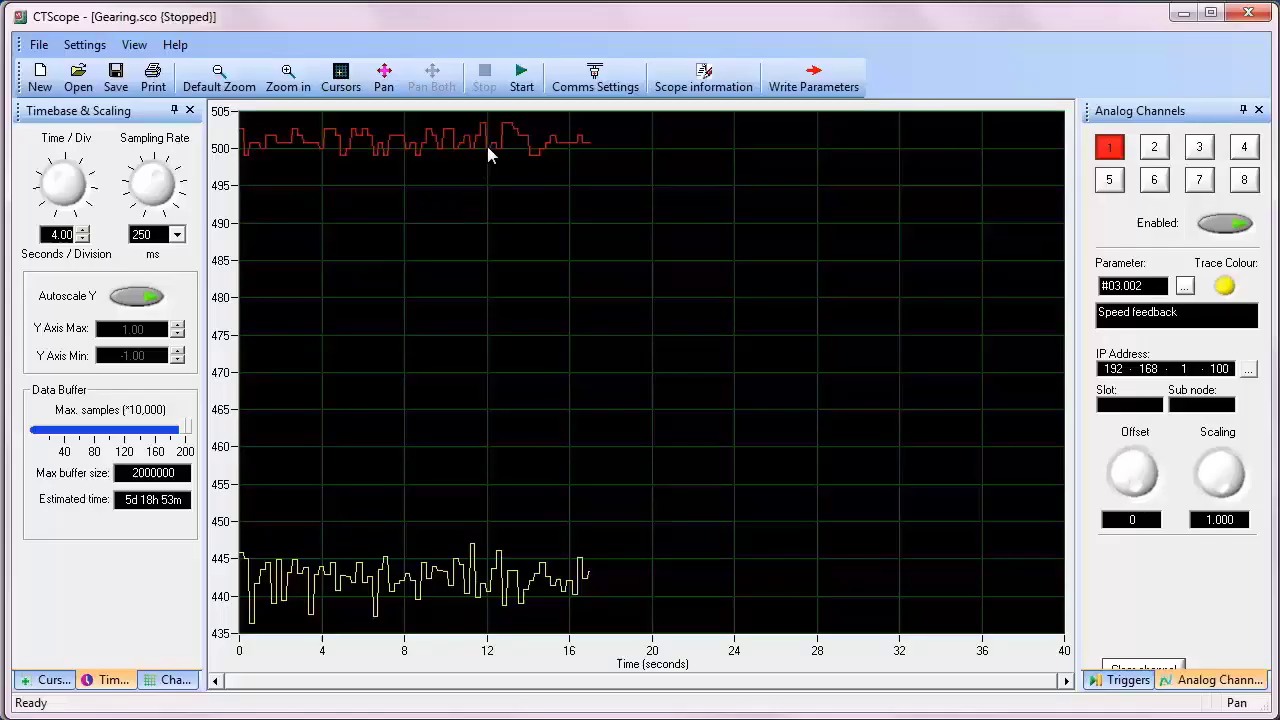
Step: Record about 30 seconds in CTScope, with speed feedback tracking the red trace near 500
{"action": "left_click", "coordinate": [521, 80]}
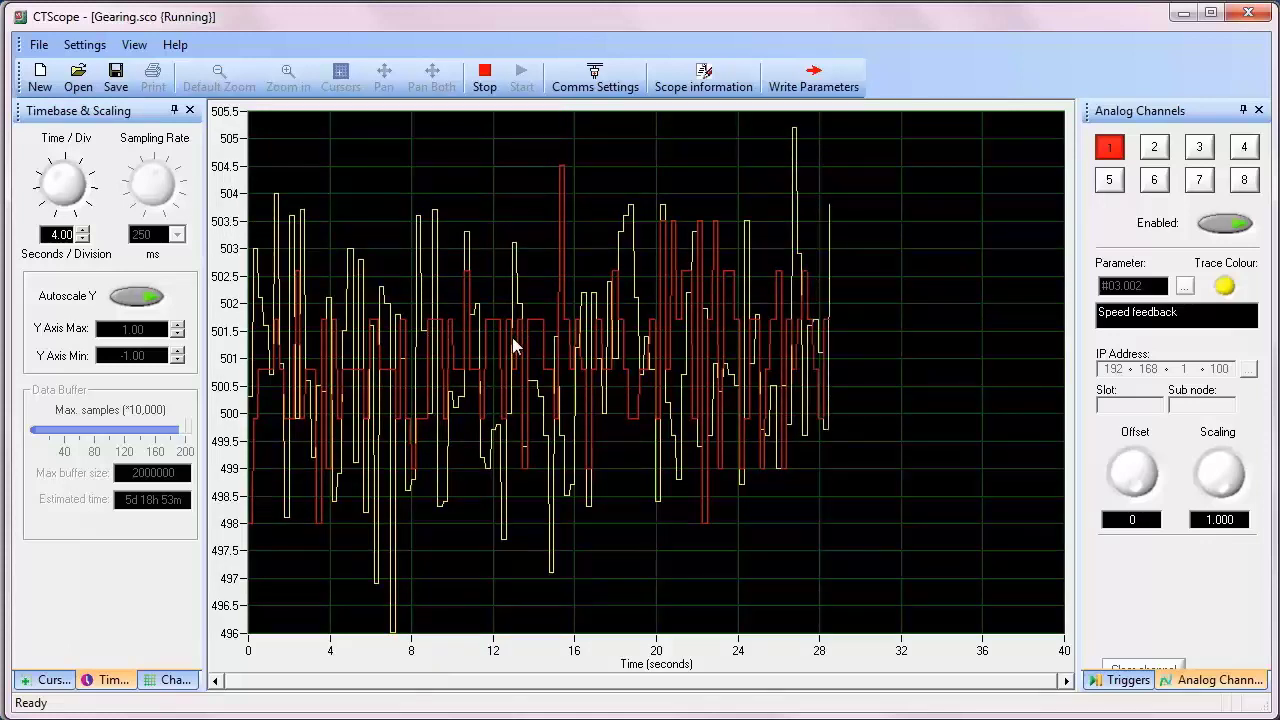
{"action": "left_click", "coordinate": [483, 84]}
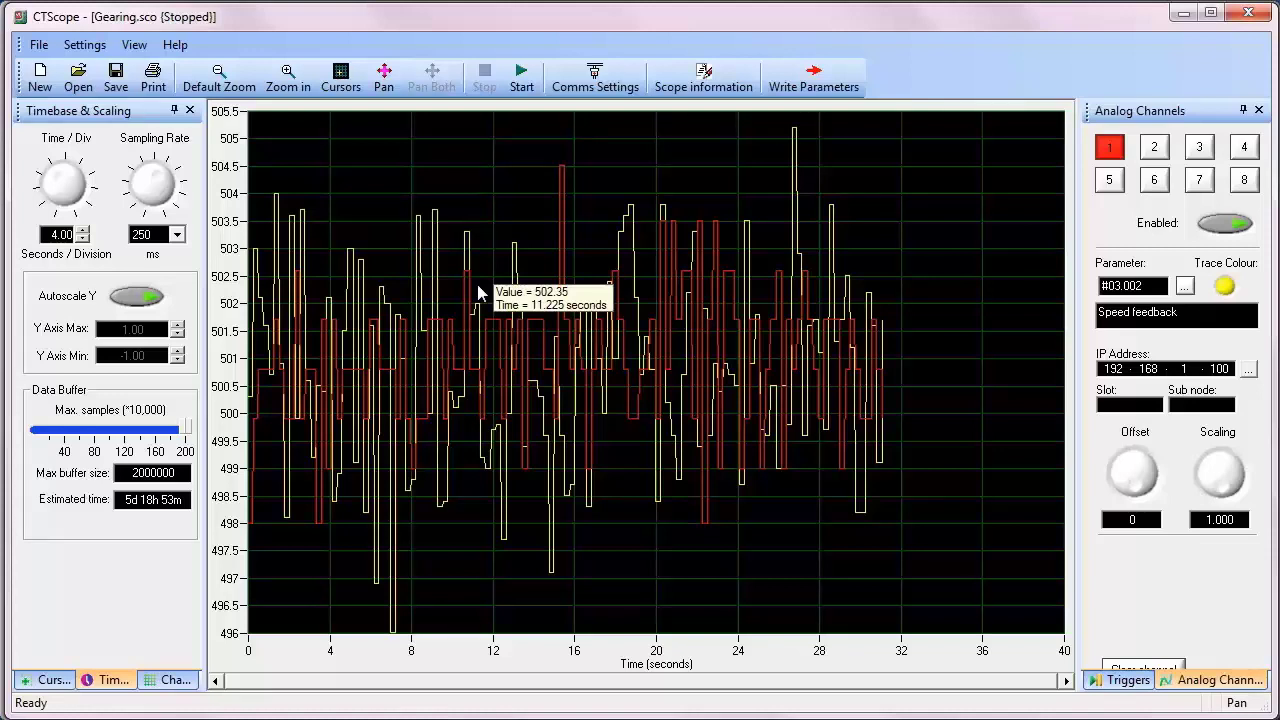
{"action": "mouse_move", "coordinate": [469, 338]}
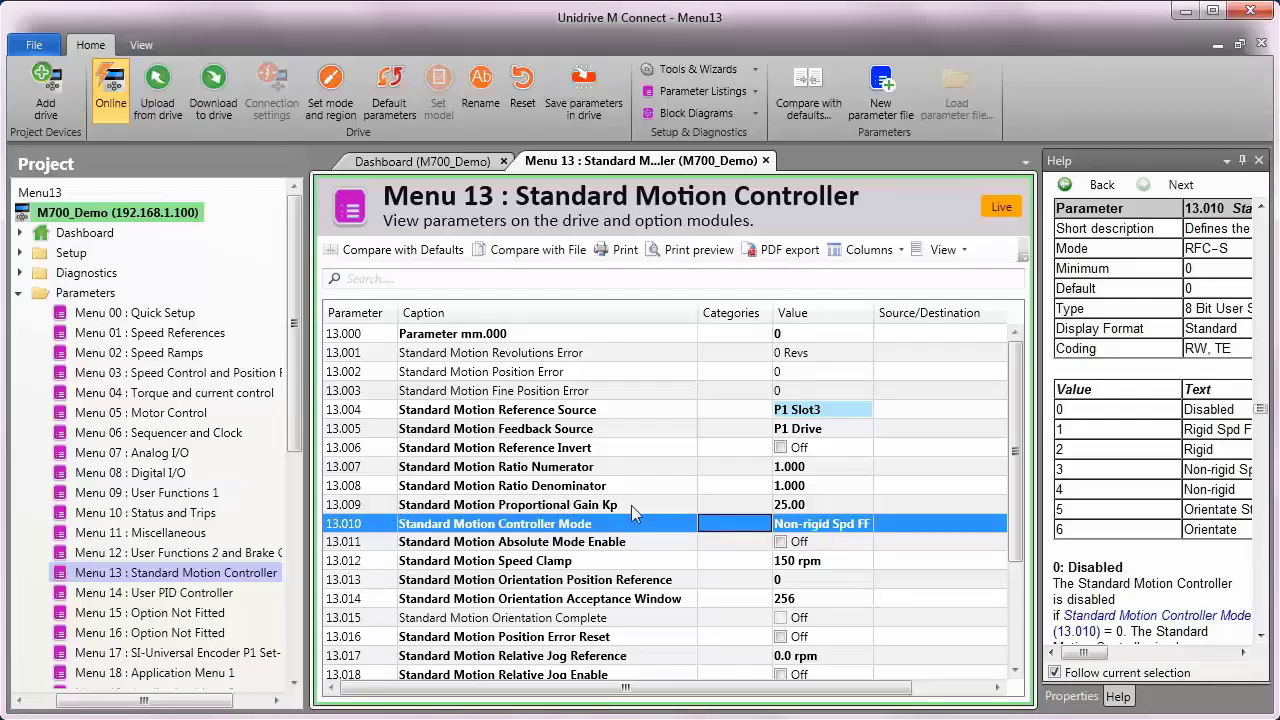
Step: Switch Controller Mode 13.010 to Rigid Spd FF and return to the CTScope plot
{"action": "left_click", "coordinate": [793, 524]}
{"action": "left_click", "coordinate": [795, 527]}
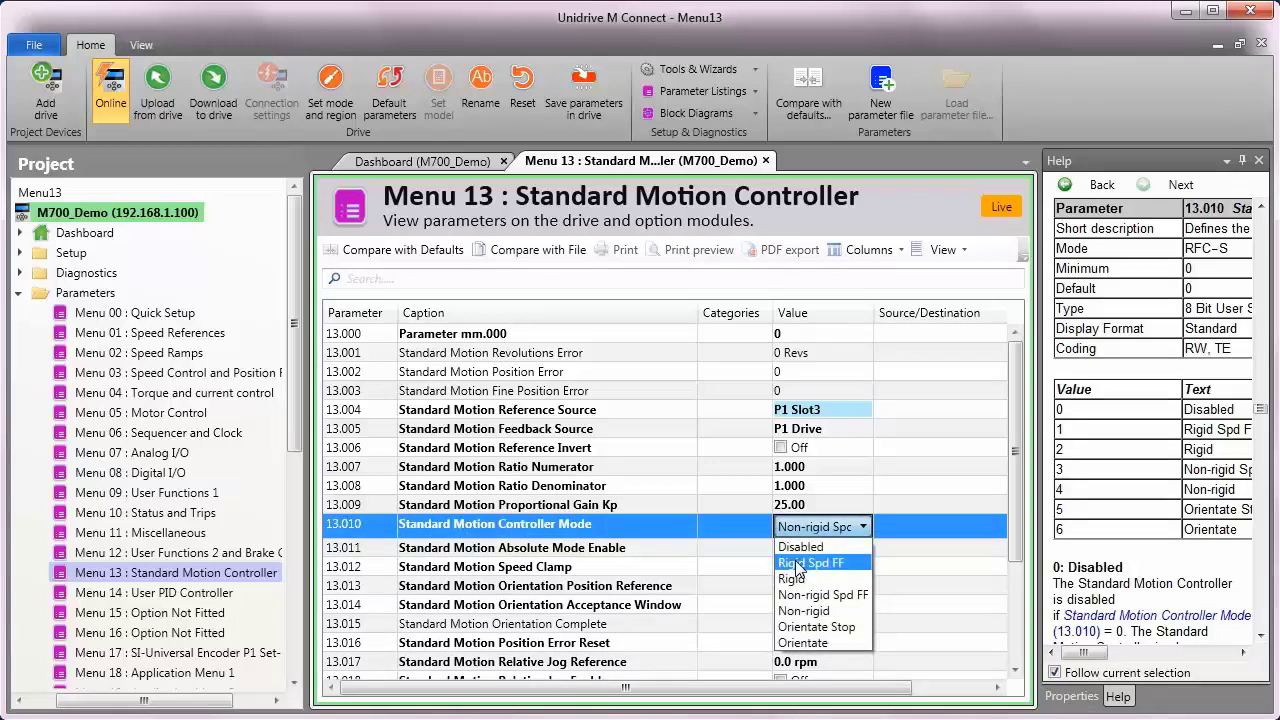
{"action": "left_click", "coordinate": [797, 565]}
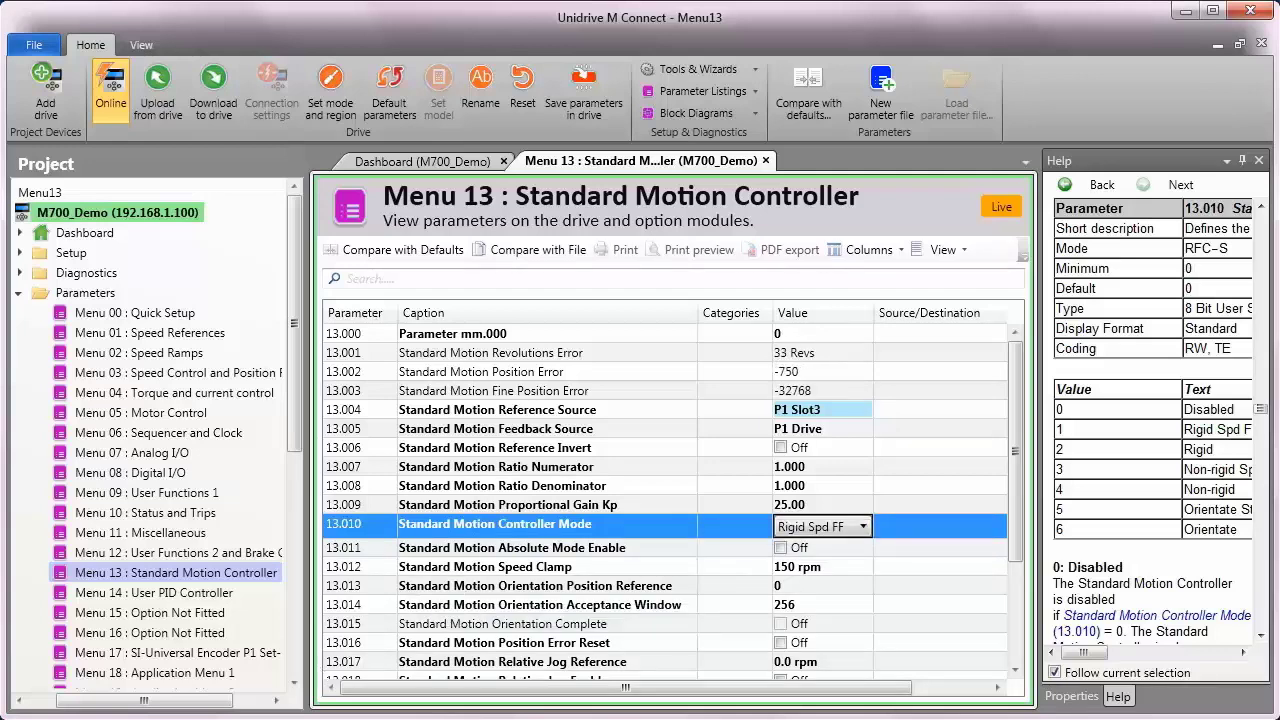
{"action": "left_click", "coordinate": [287, 712]}
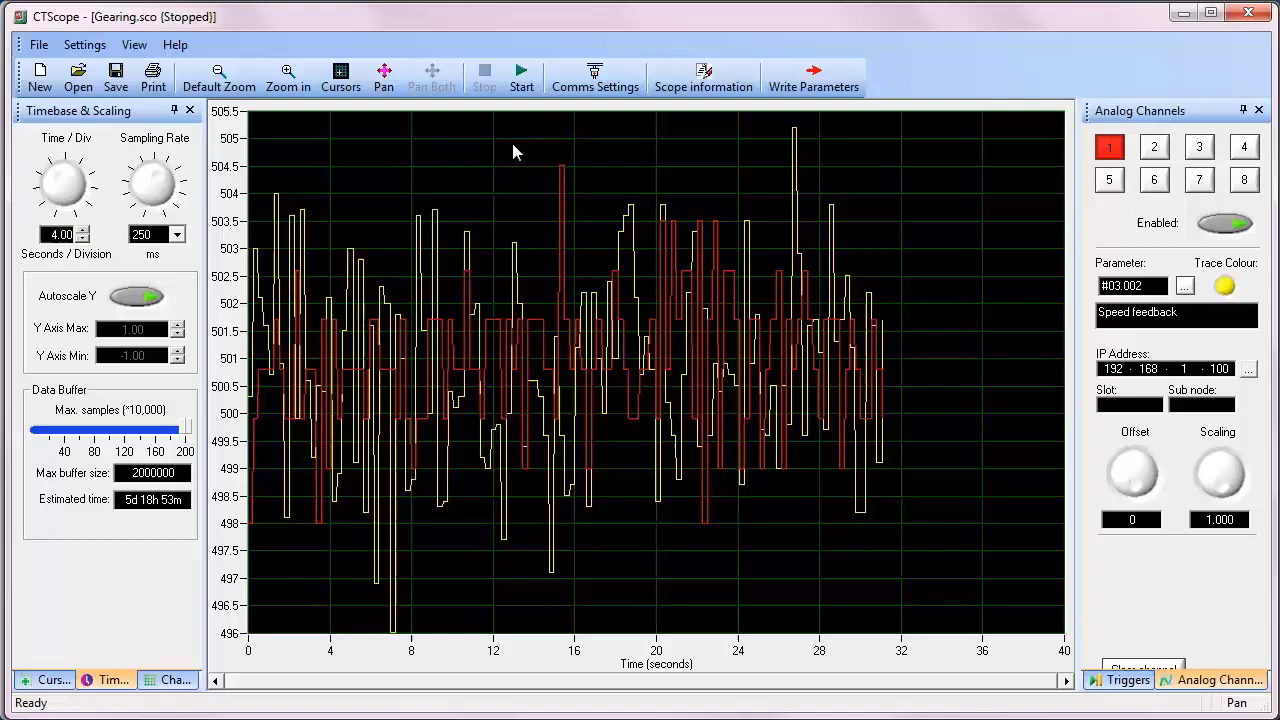
Step: Capture about 85 seconds of traces, showing speed feedback stepping from 650 to 500 near 65 s
{"action": "left_click", "coordinate": [521, 76]}
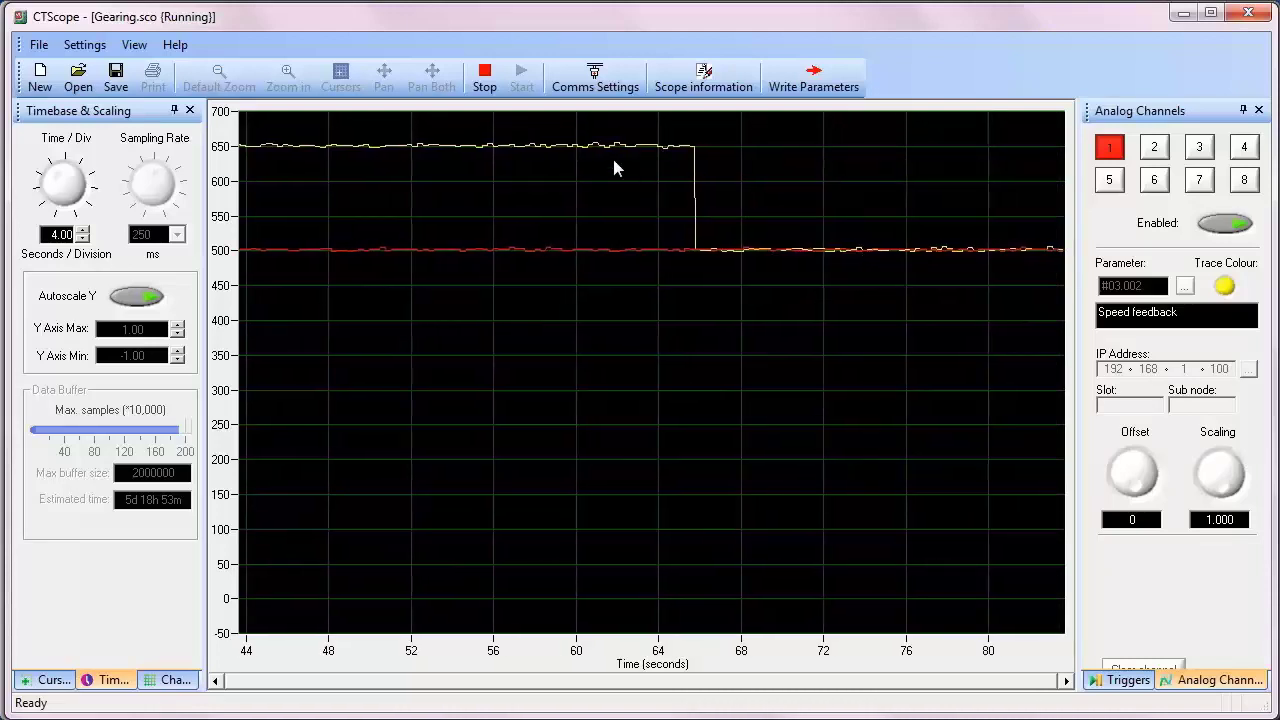
{"action": "left_click", "coordinate": [485, 82]}
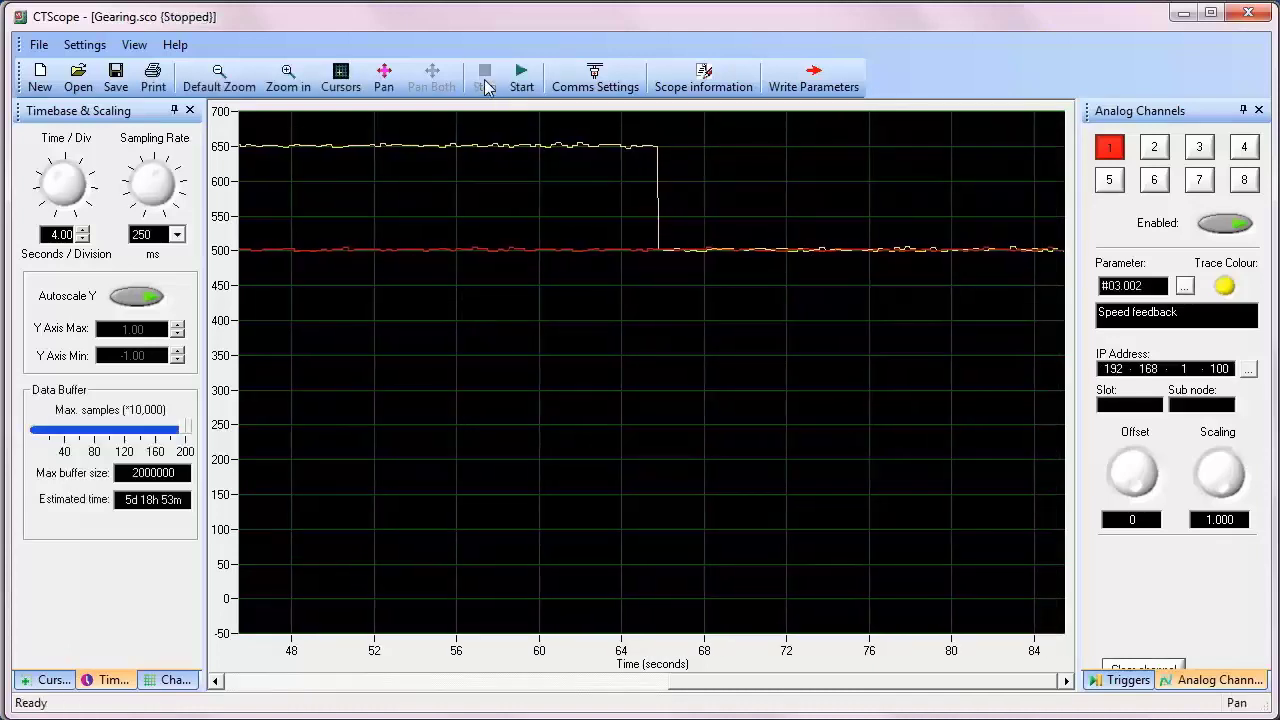
{"action": "mouse_move", "coordinate": [688, 281]}
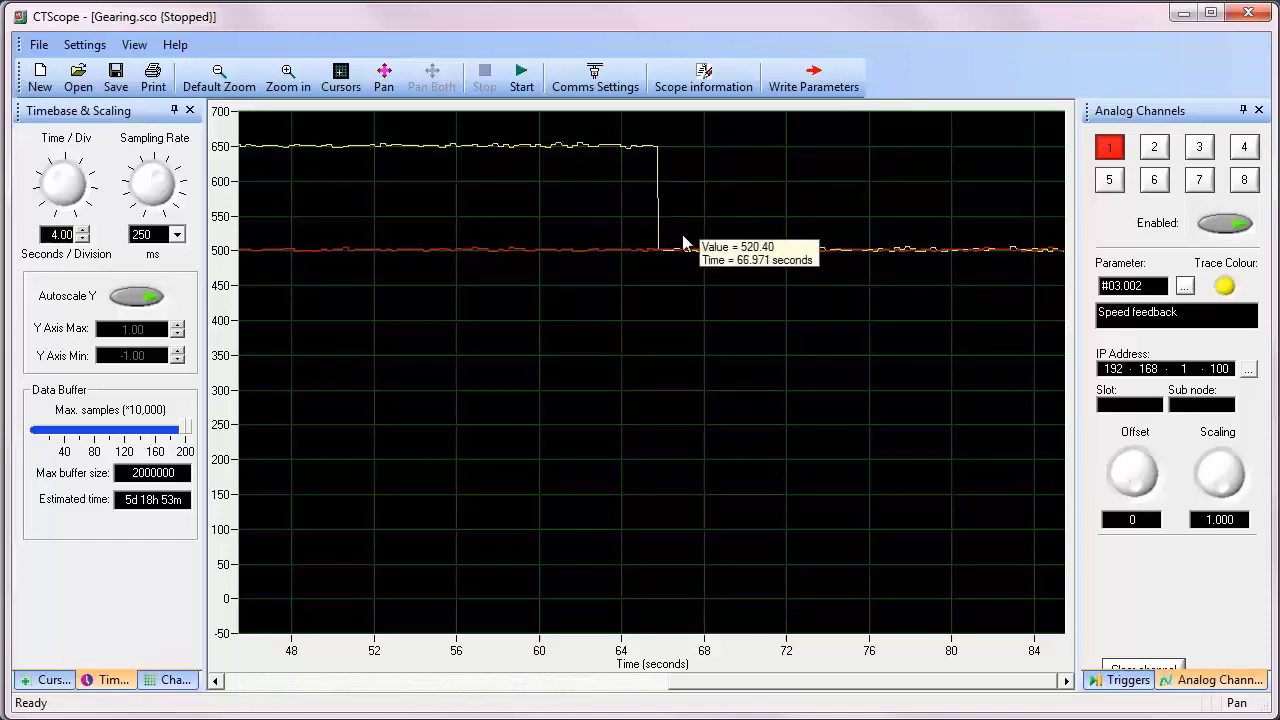
Step: Zoom the CTScope plot around 68 s and read both traces settling near 500
{"action": "left_click", "coordinate": [287, 80]}
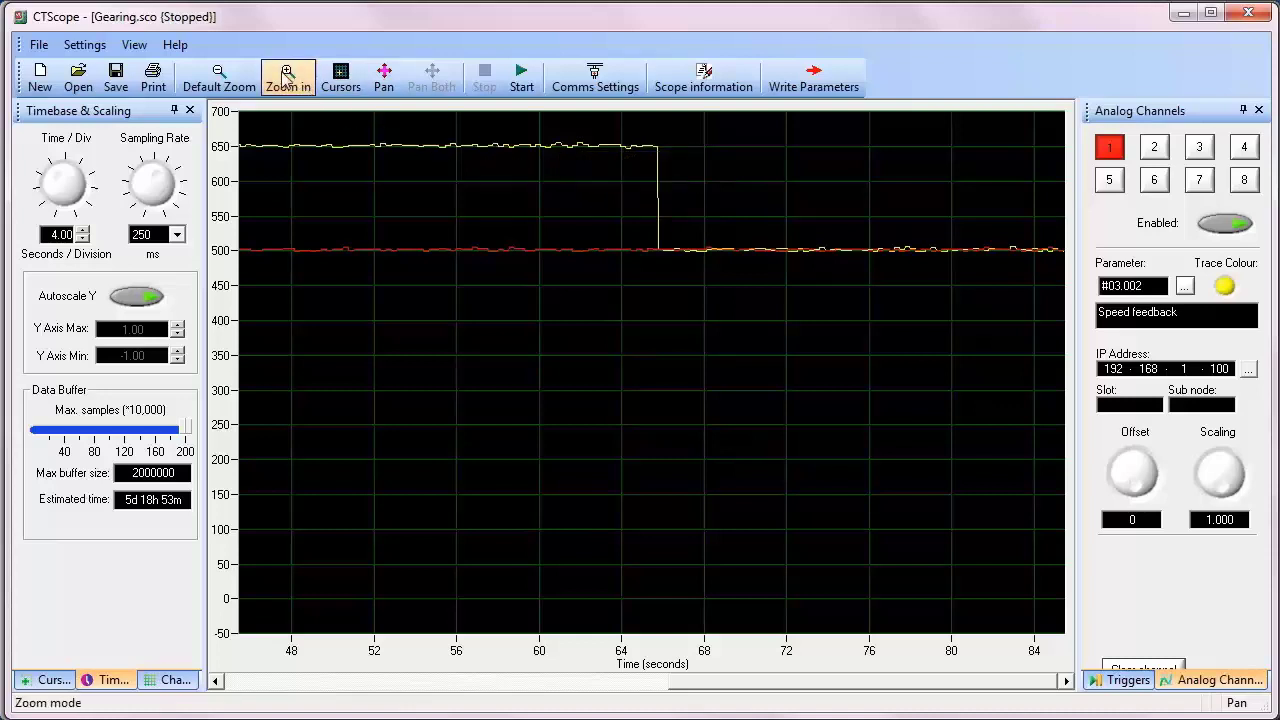
{"action": "left_click", "coordinate": [287, 80]}
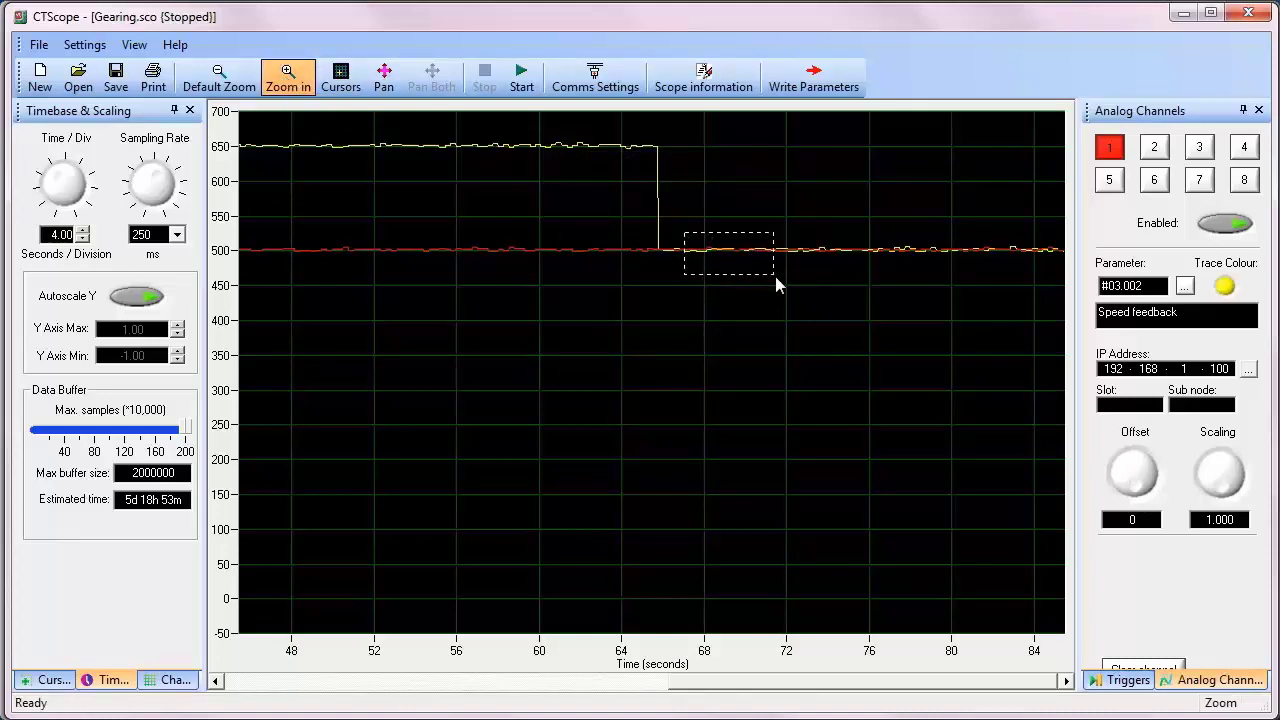
{"action": "left_click_drag", "start_coordinate": [775, 276], "coordinate": [777, 274]}
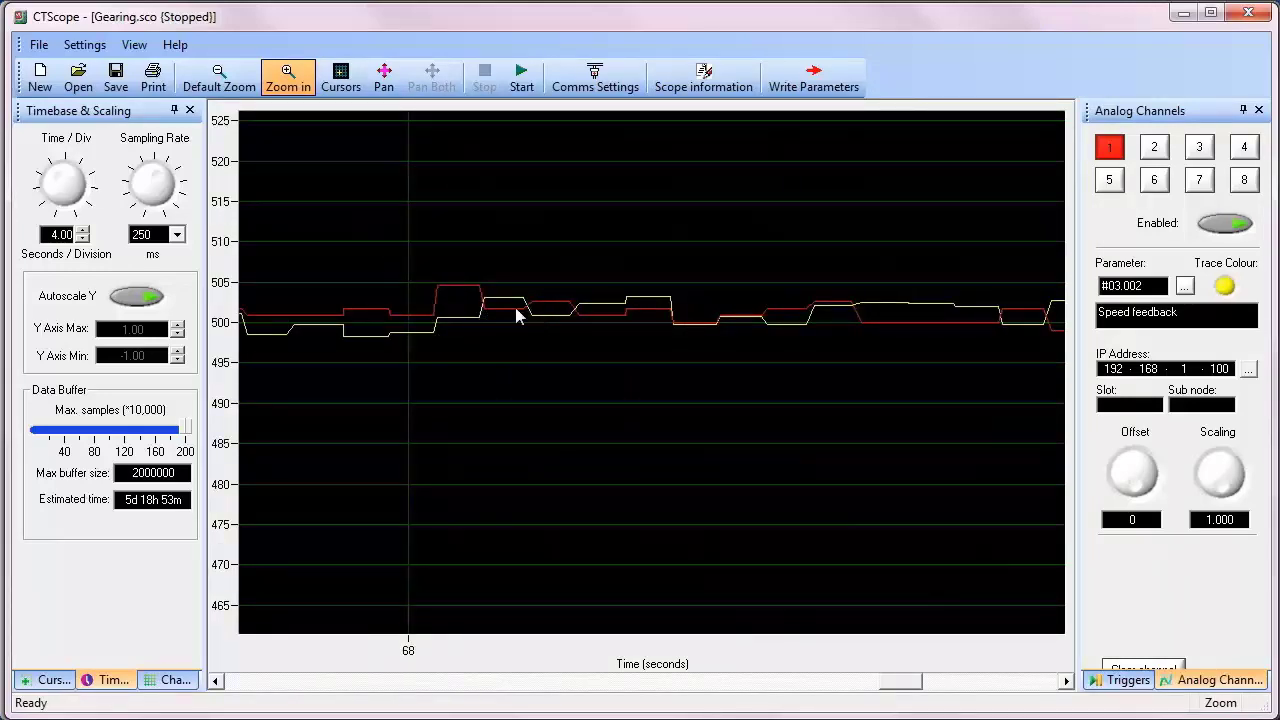
{"action": "mouse_move", "coordinate": [514, 316]}
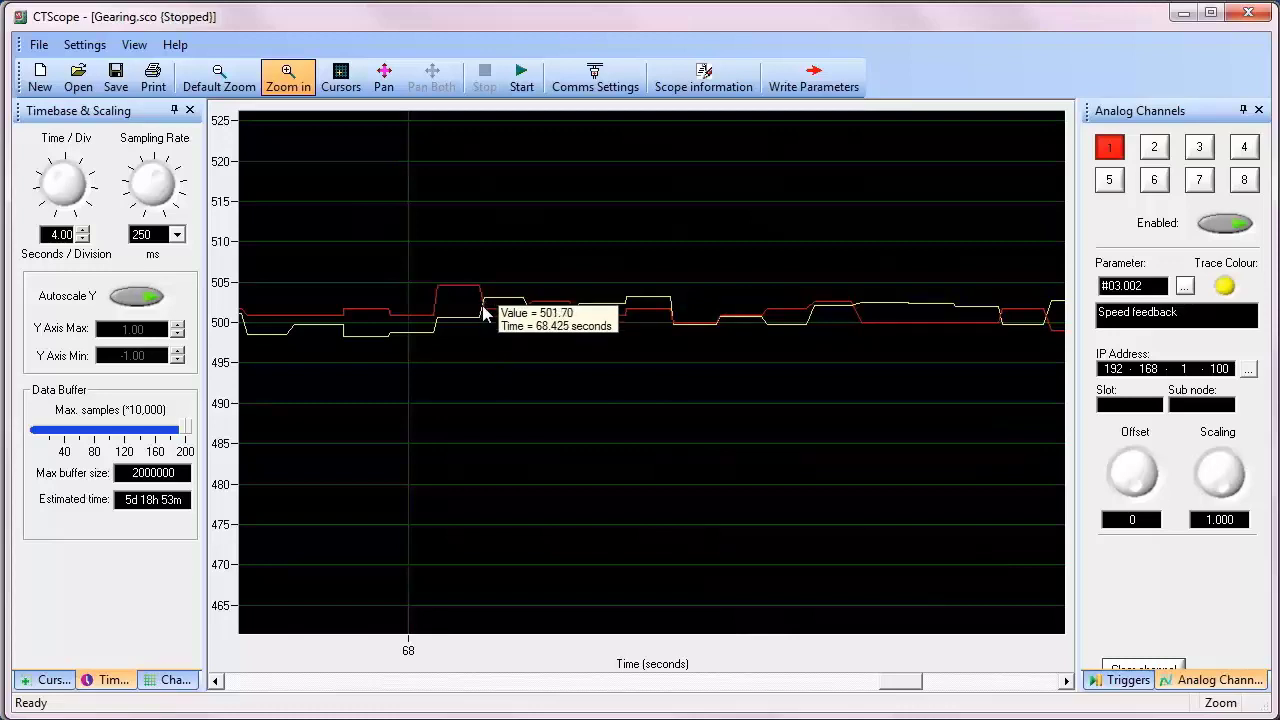
{"action": "mouse_move", "coordinate": [730, 327]}
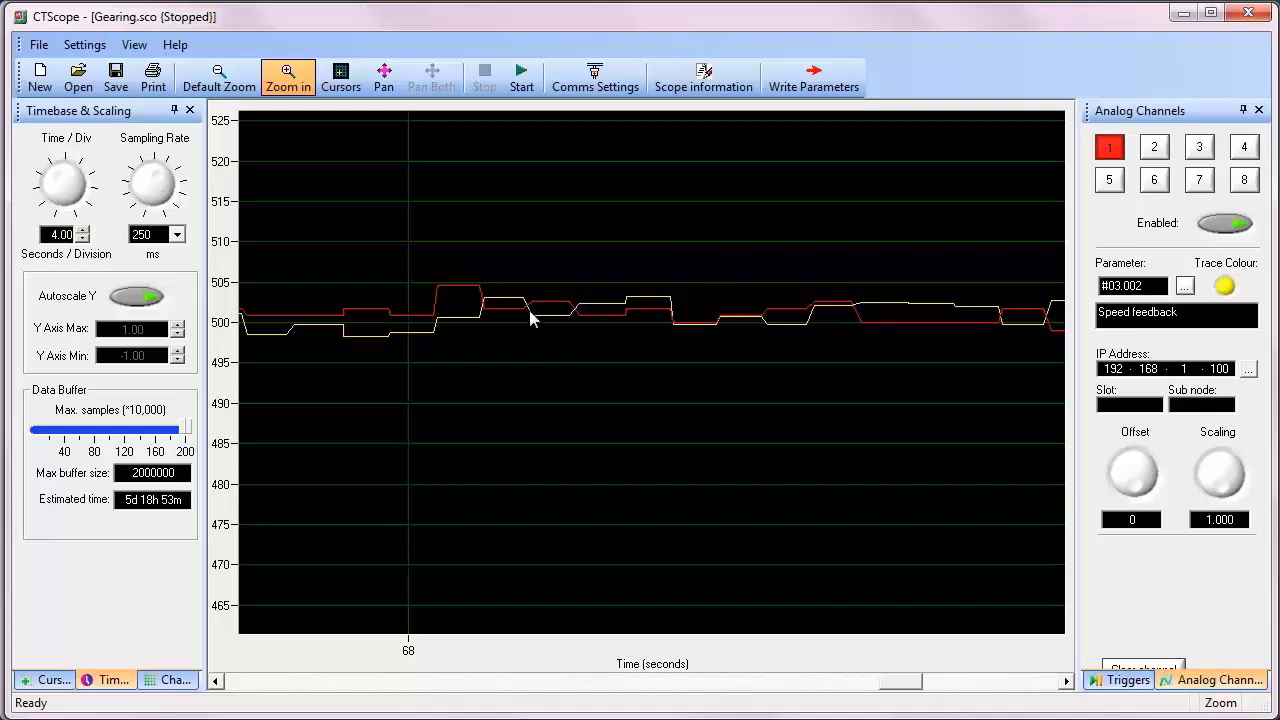
{"action": "mouse_move", "coordinate": [530, 317]}
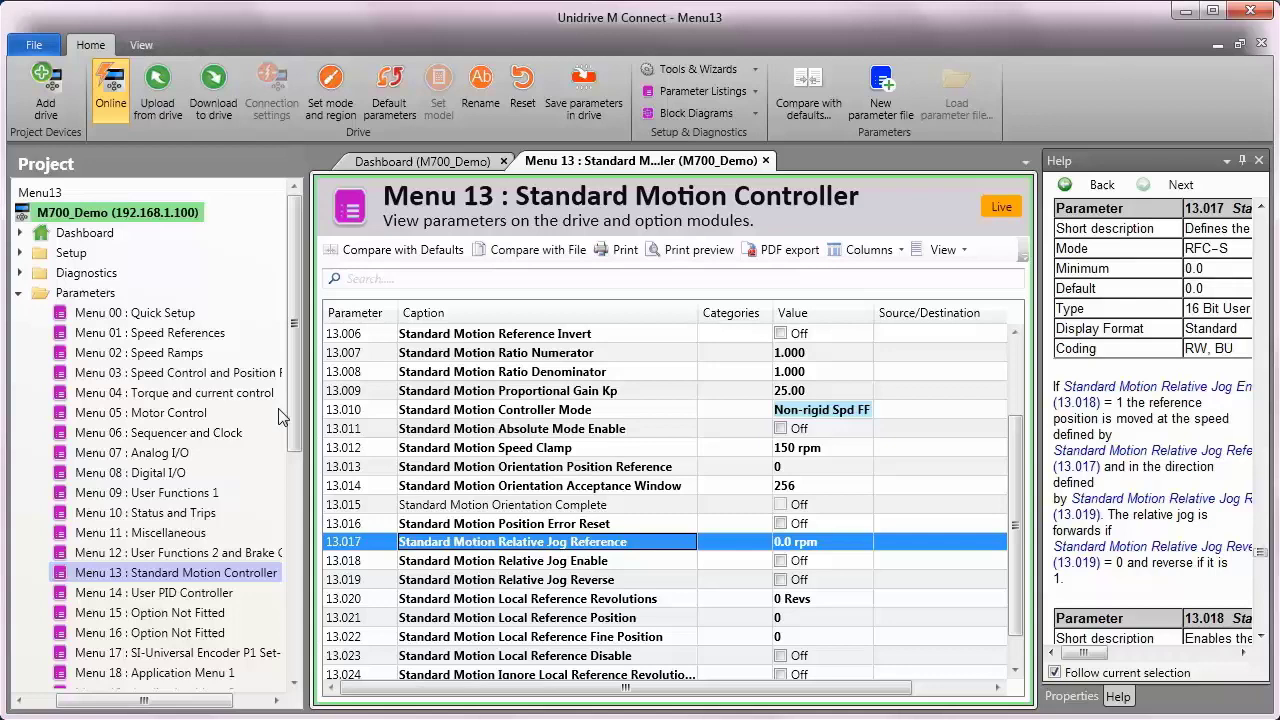
{"action": "left_click", "coordinate": [432, 414]}
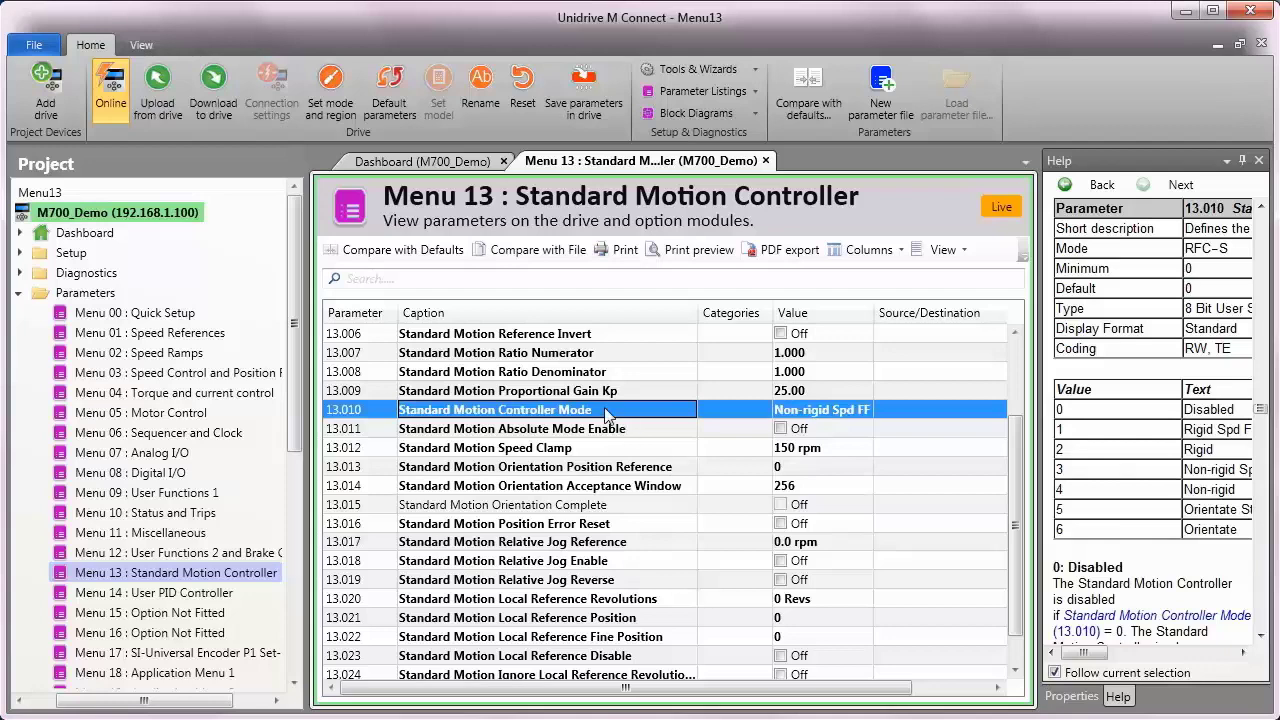
{"action": "left_click", "coordinate": [491, 545]}
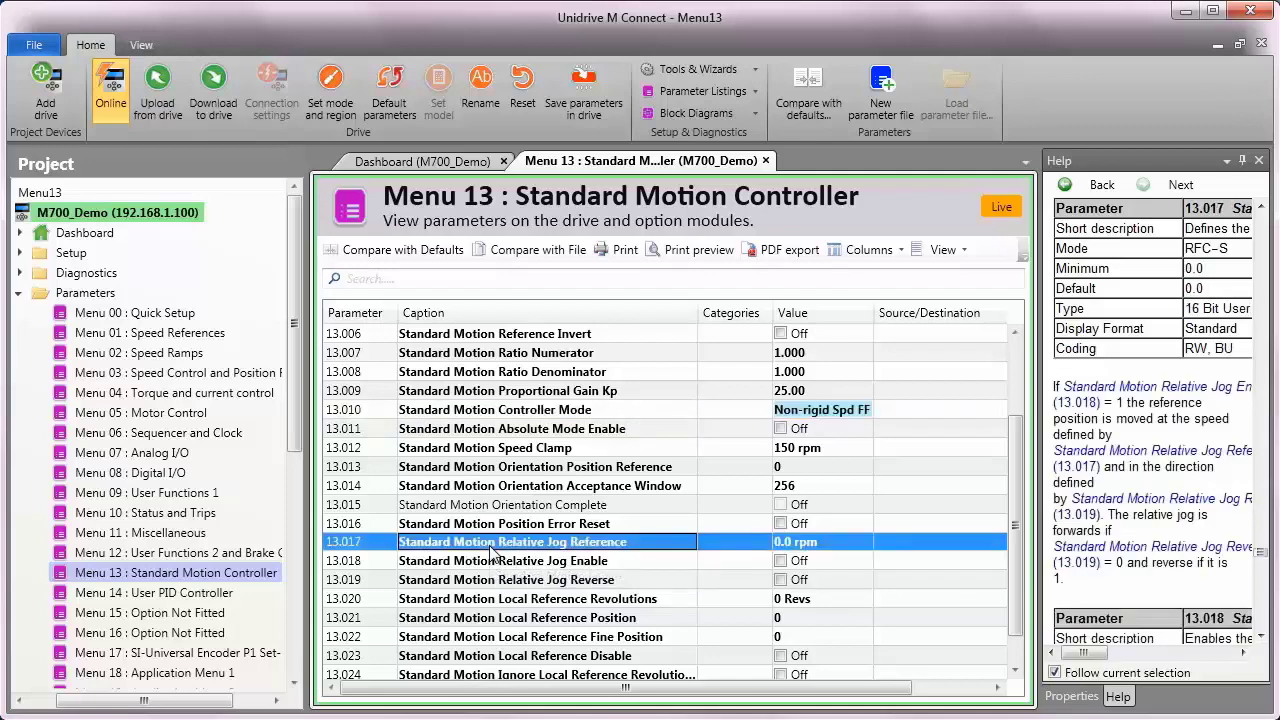
{"action": "left_click", "coordinate": [492, 563]}
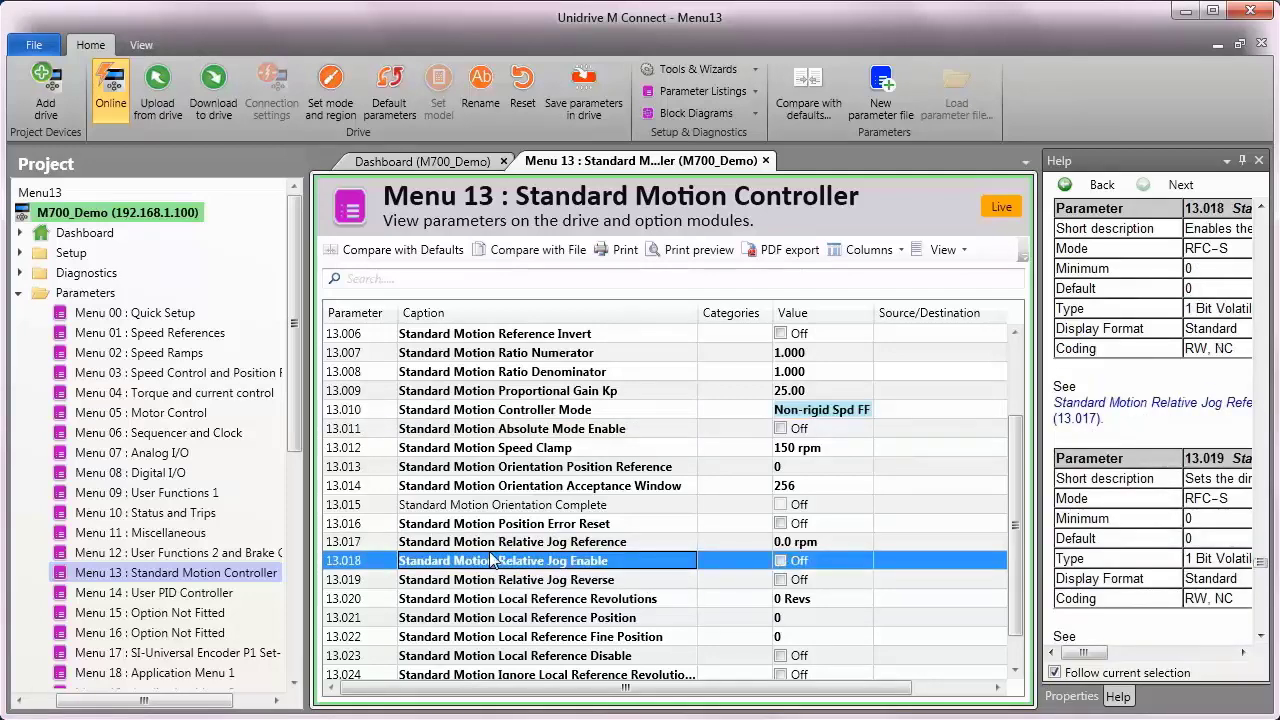
{"action": "left_click", "coordinate": [483, 547]}
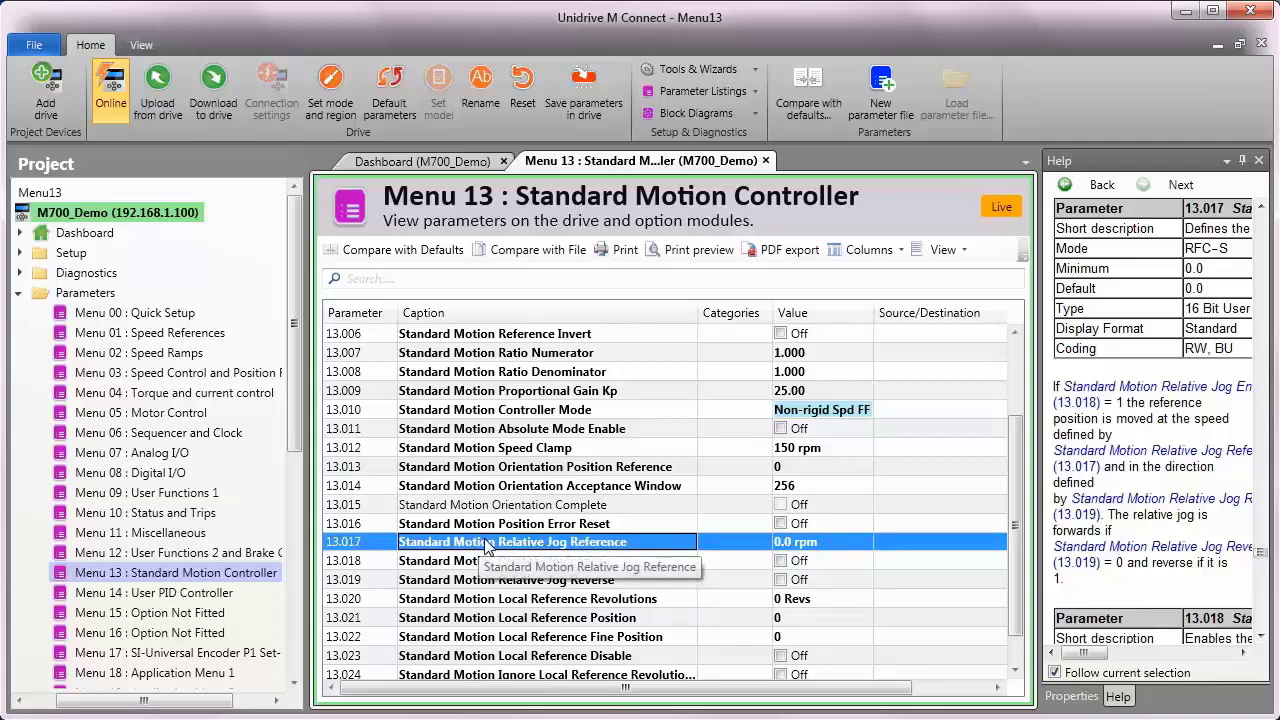
Step: Set Relative Jog Reference 13.017 to 100 rpm, then open Menu 08 : Digital I/O
{"action": "left_click", "coordinate": [798, 548]}
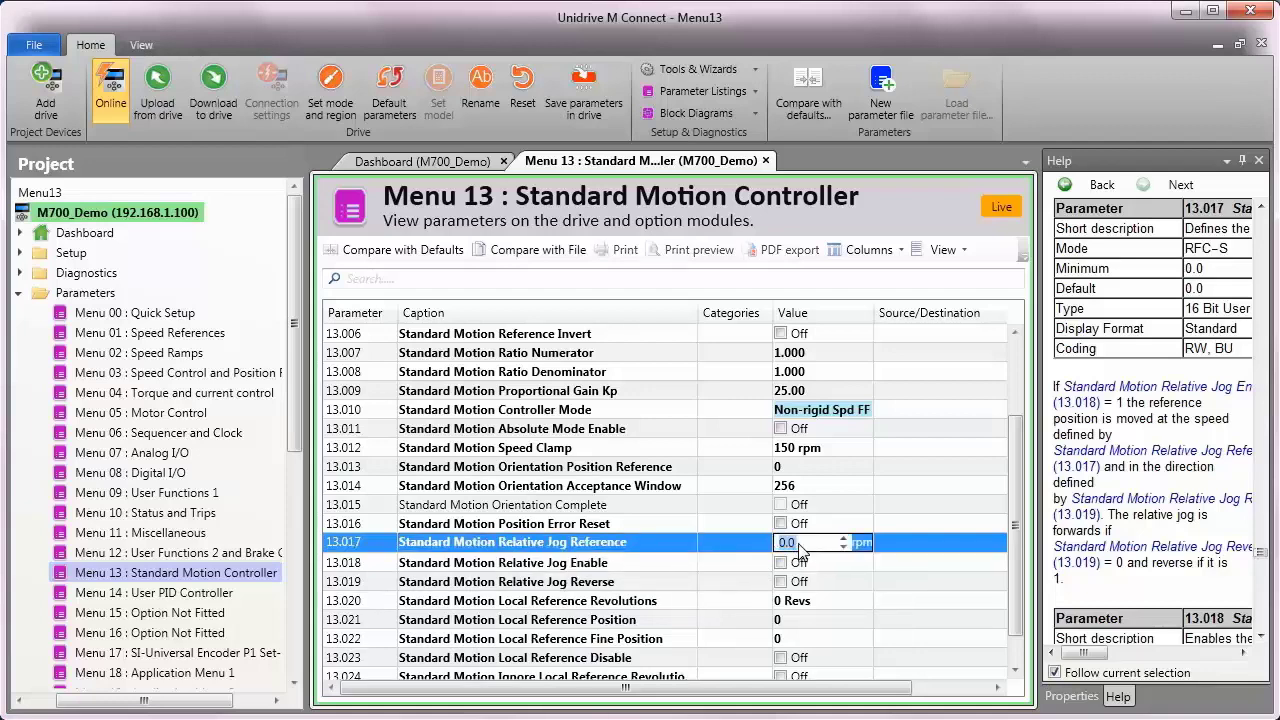
{"action": "type", "text": "100"}
{"action": "key", "text": "Return"}
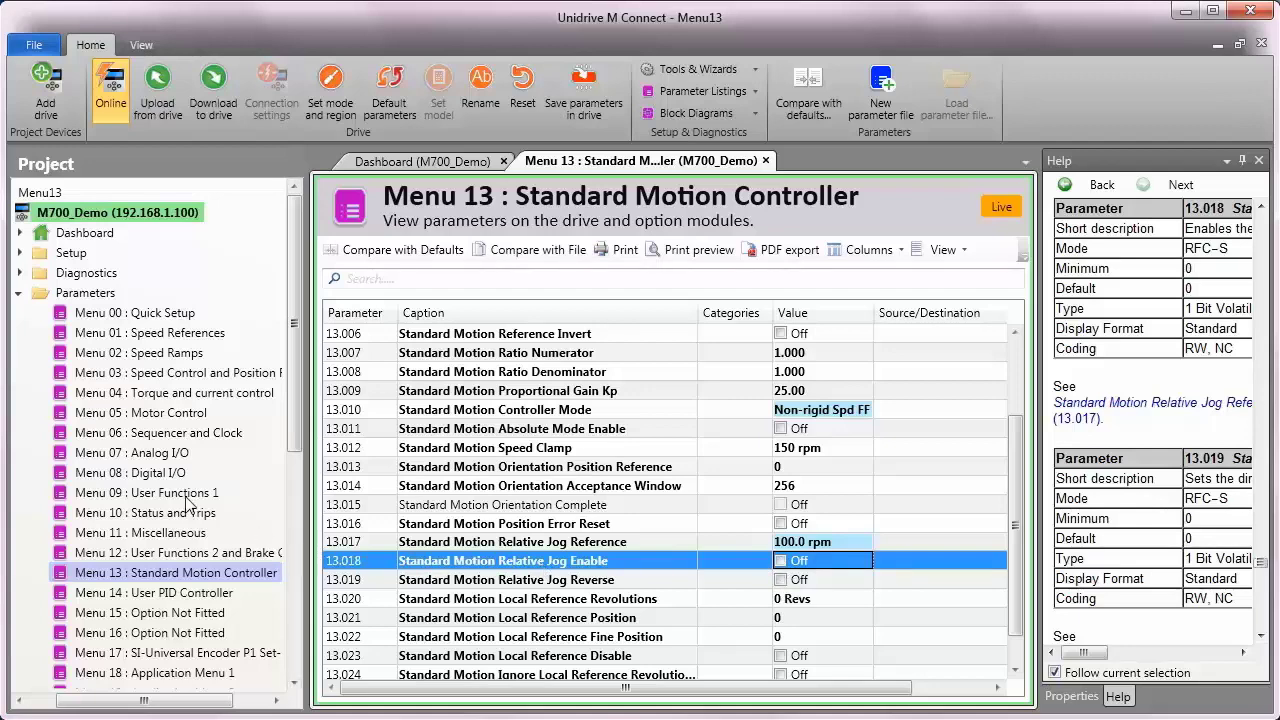
{"action": "left_click", "coordinate": [158, 474]}
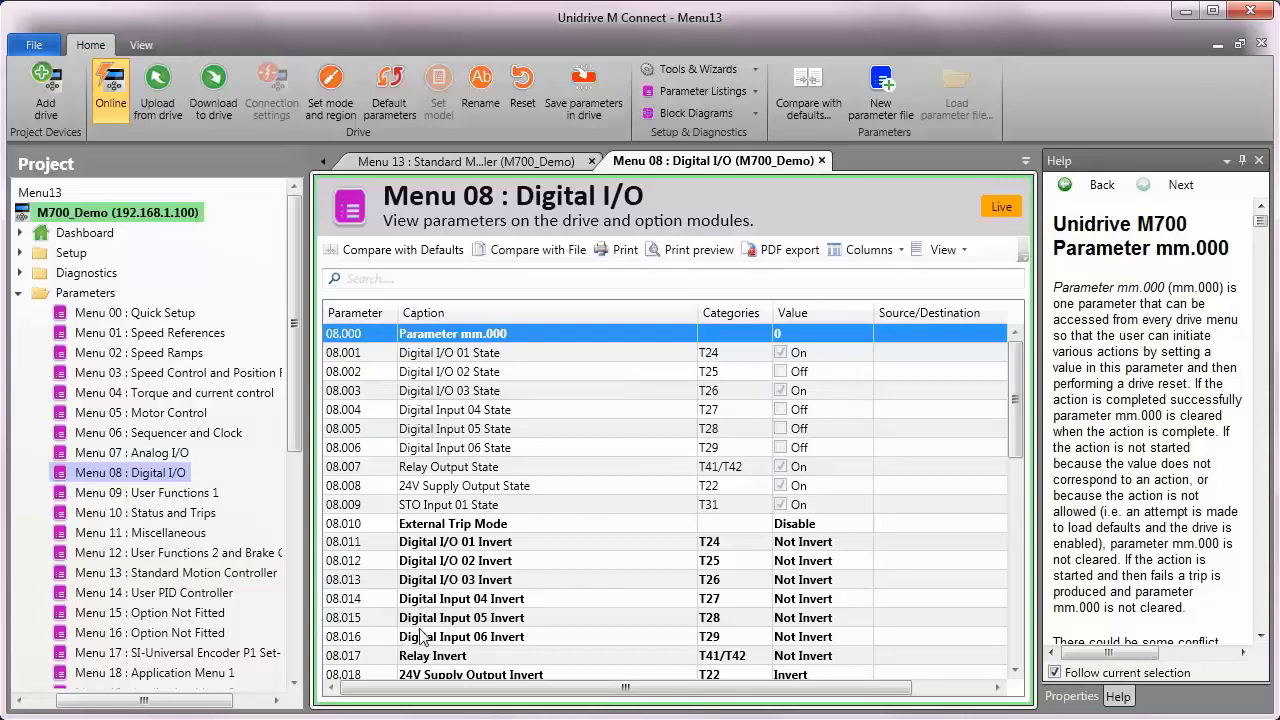
Step: Scroll Menu 08 to show Input 04 routed to 13.018 and Input 05 to 13.019
{"action": "left_click", "coordinate": [1015, 670]}
{"action": "left_click", "coordinate": [1015, 670]}
{"action": "left_click", "coordinate": [1015, 670]}
{"action": "left_click", "coordinate": [1016, 671]}
{"action": "left_click", "coordinate": [1016, 671]}
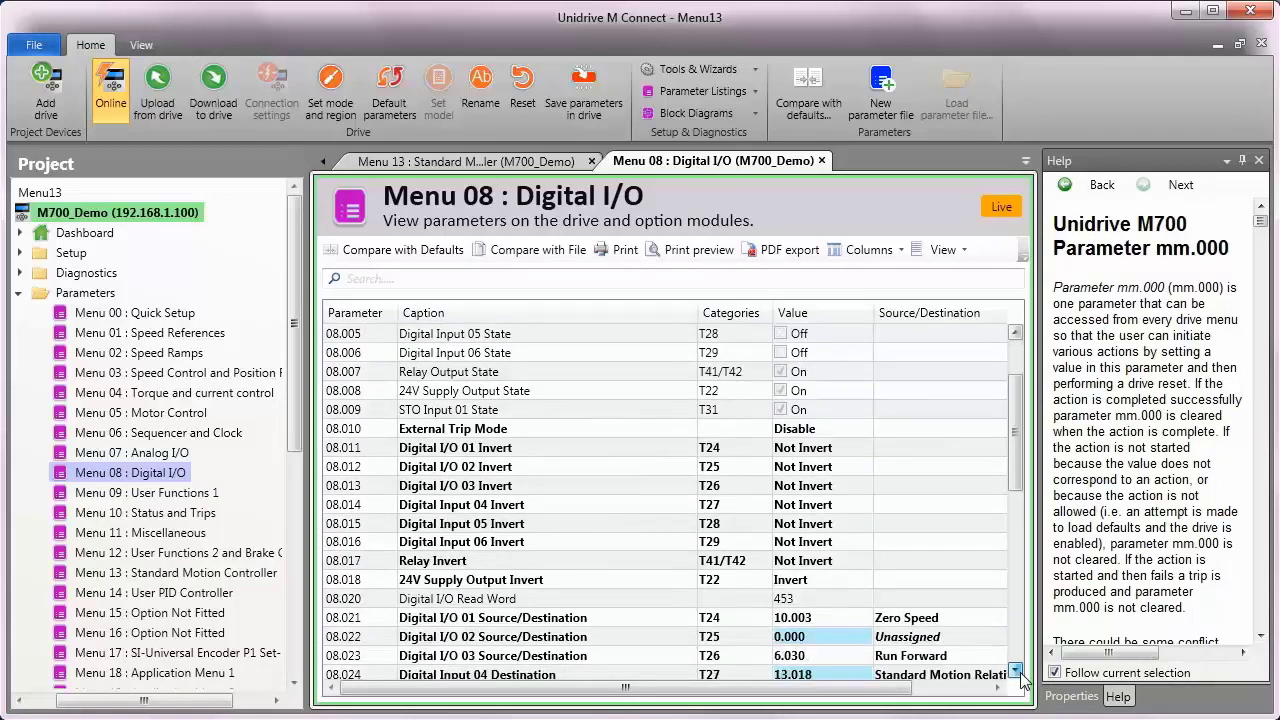
{"action": "left_click", "coordinate": [1016, 671]}
{"action": "left_click", "coordinate": [1016, 671]}
{"action": "left_click", "coordinate": [1016, 671]}
{"action": "left_click", "coordinate": [1016, 671]}
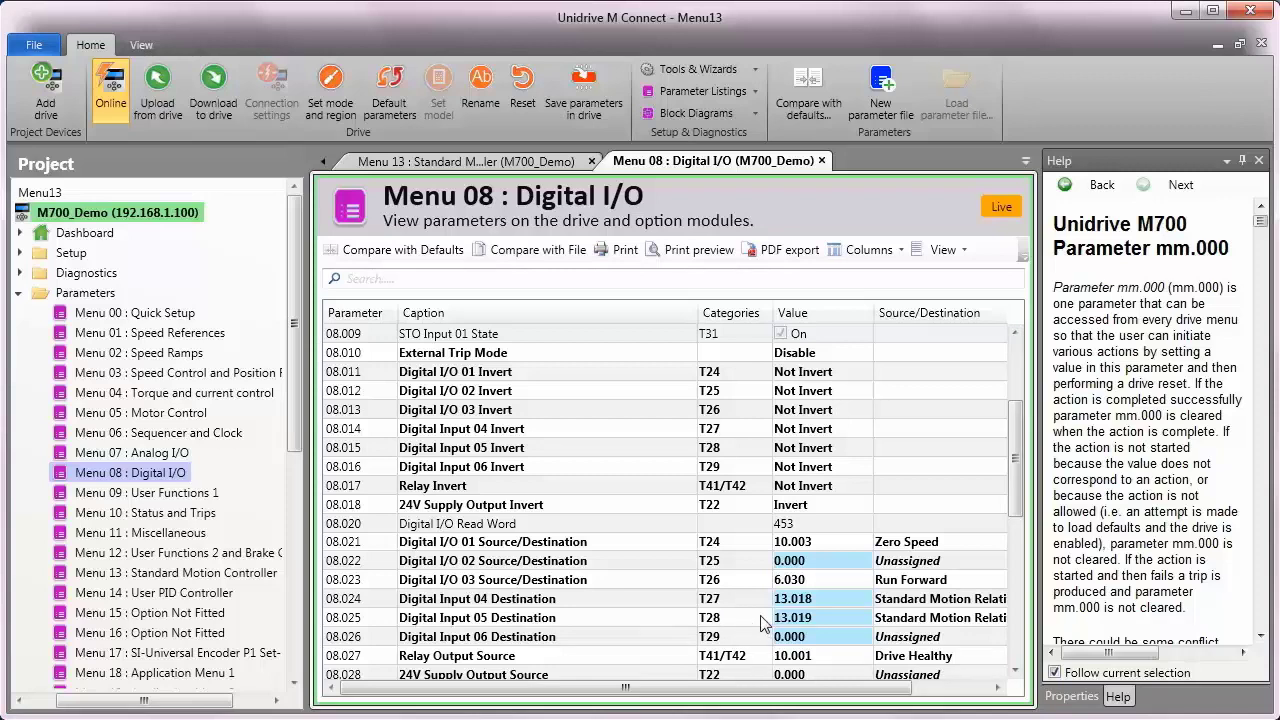
{"action": "left_click_drag", "start_coordinate": [866, 700], "coordinate": [955, 690]}
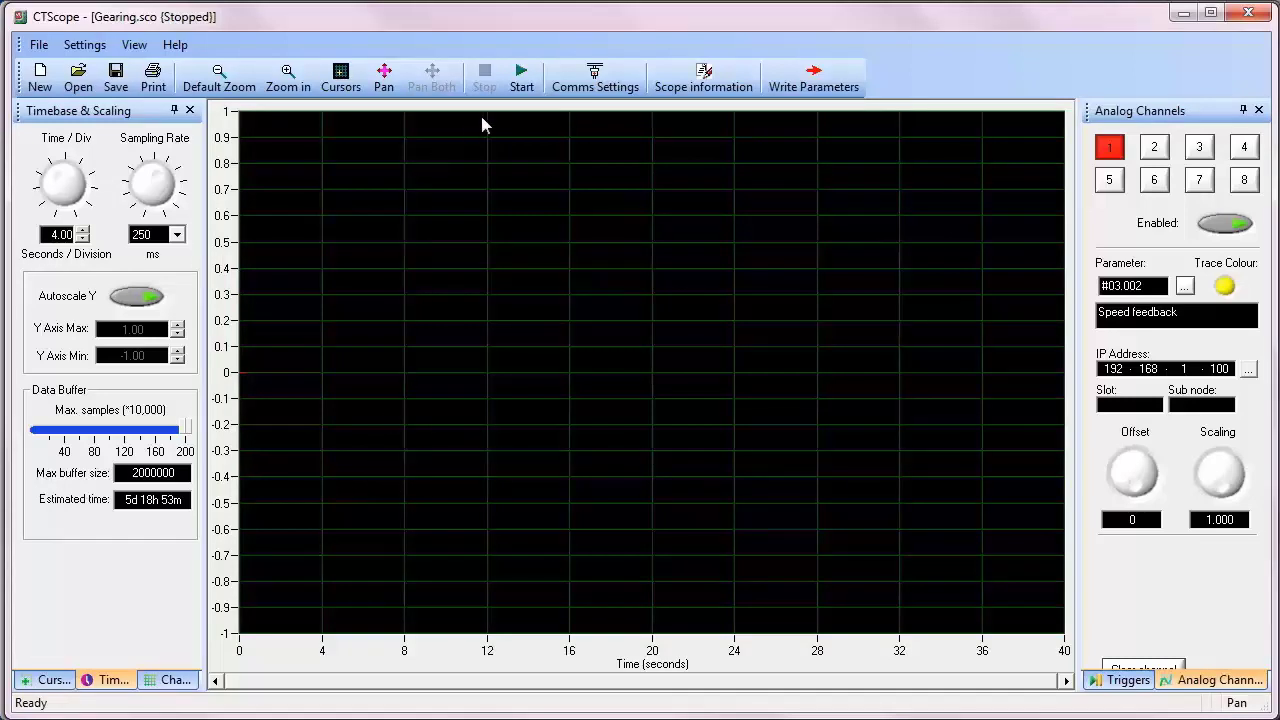
Step: Record a CTScope capture while jogging speed up to 600 and down to 400 around 500
{"action": "left_click", "coordinate": [521, 80]}
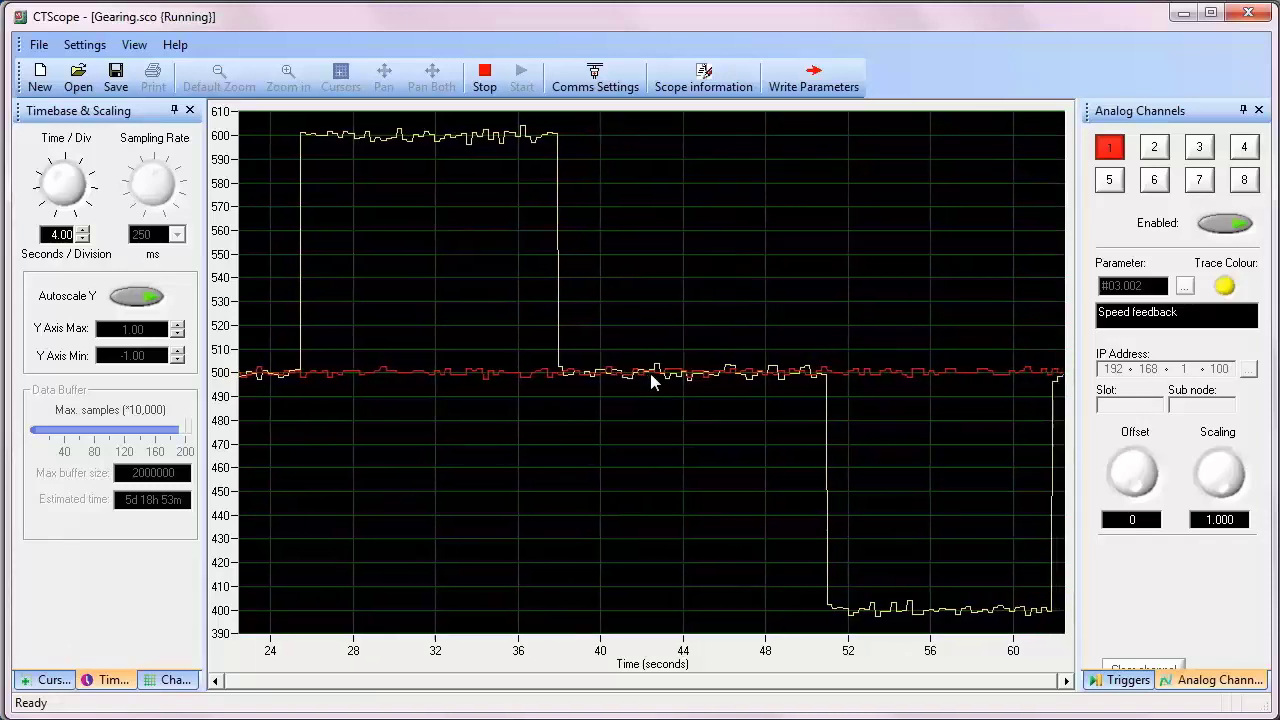
{"action": "left_click", "coordinate": [484, 75]}
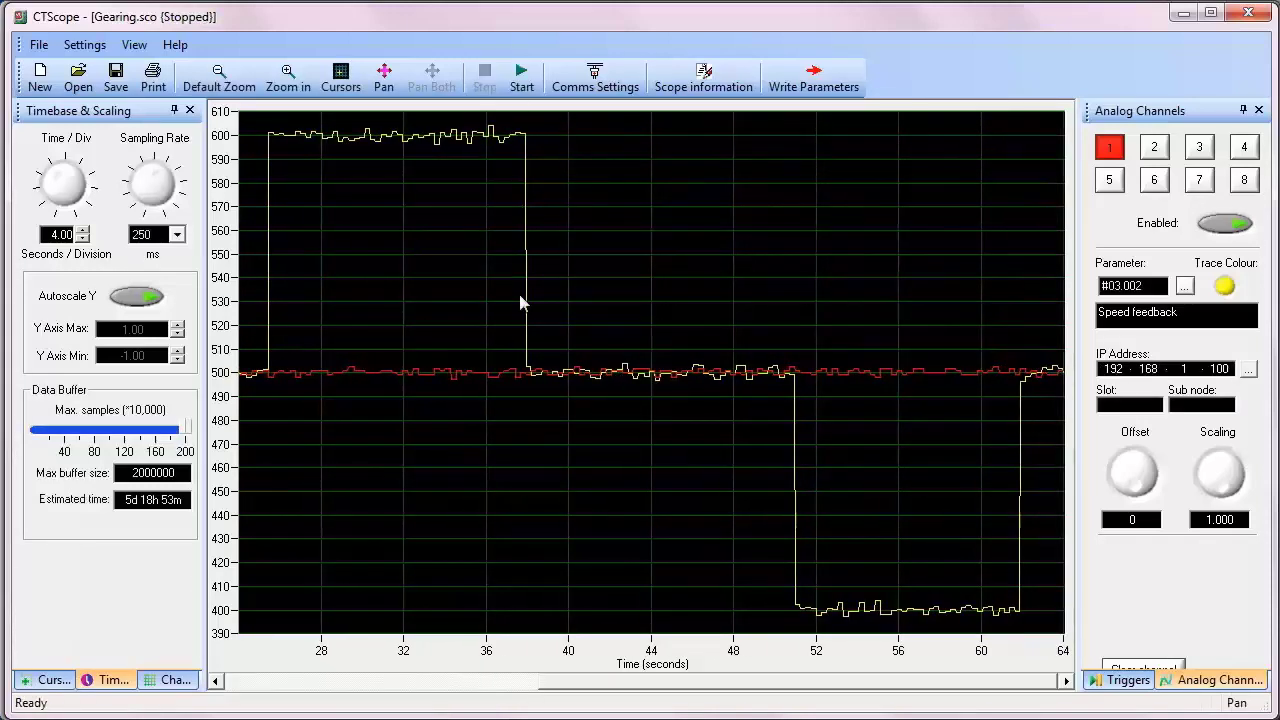
{"action": "mouse_move", "coordinate": [504, 461]}
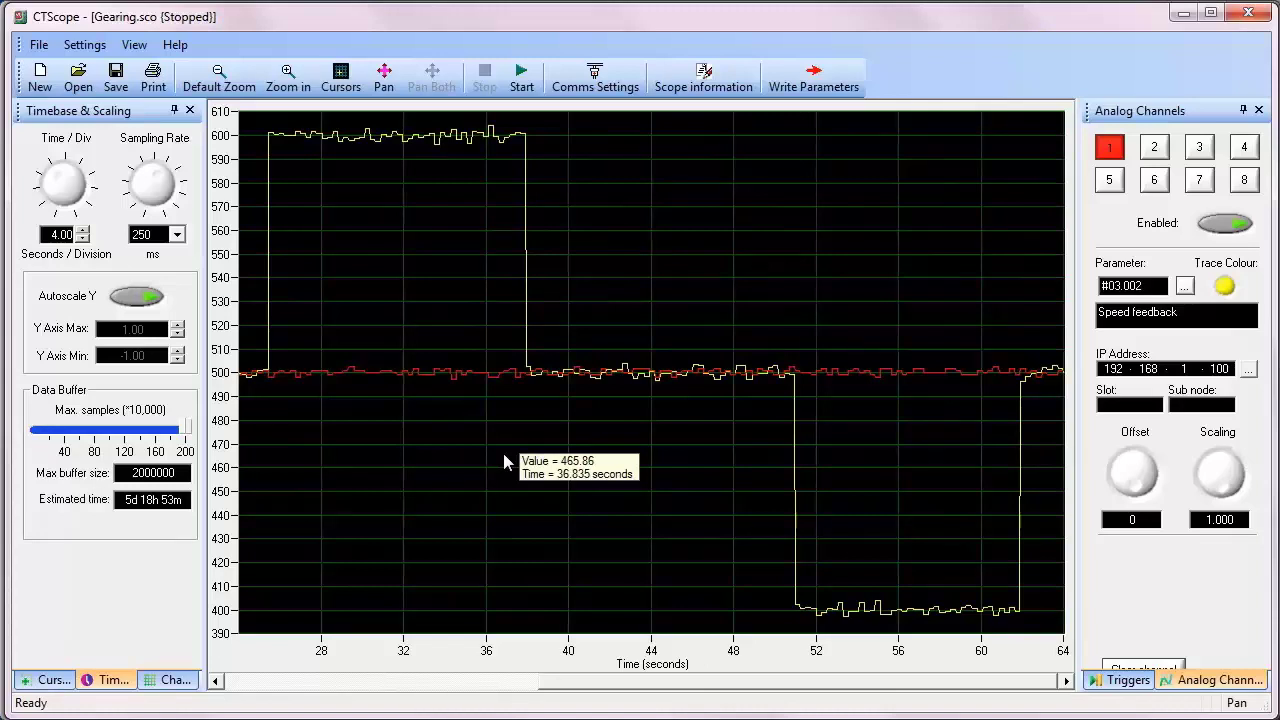